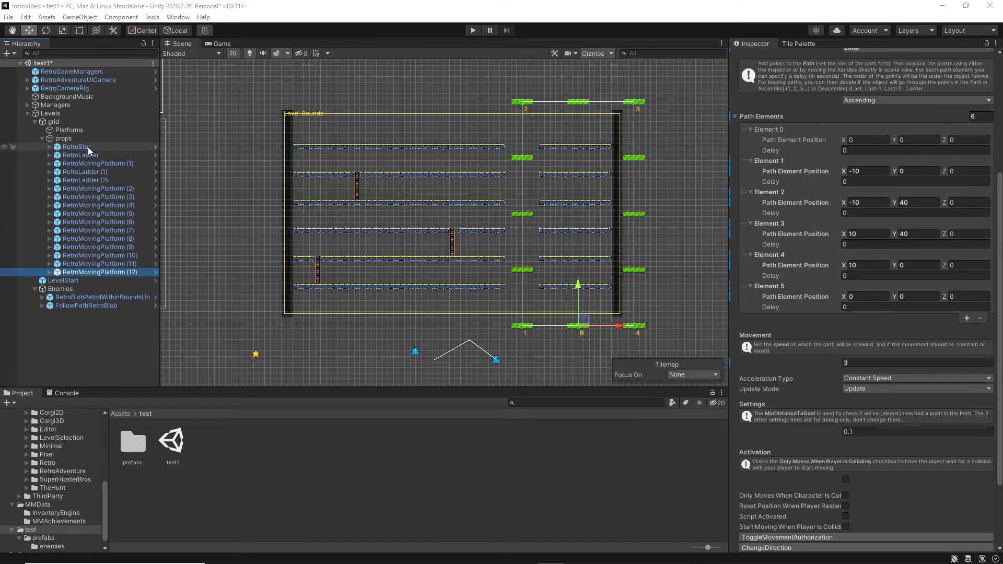
Create an empty game object named "carousel" at the root of the scene hierarchy
click(87, 324)
right_click(88, 321)
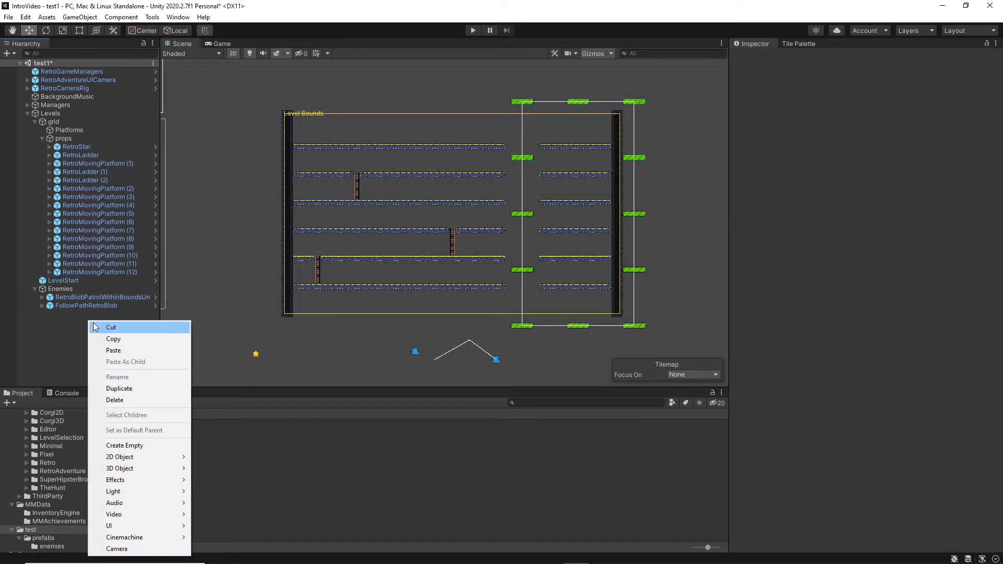
click(123, 444)
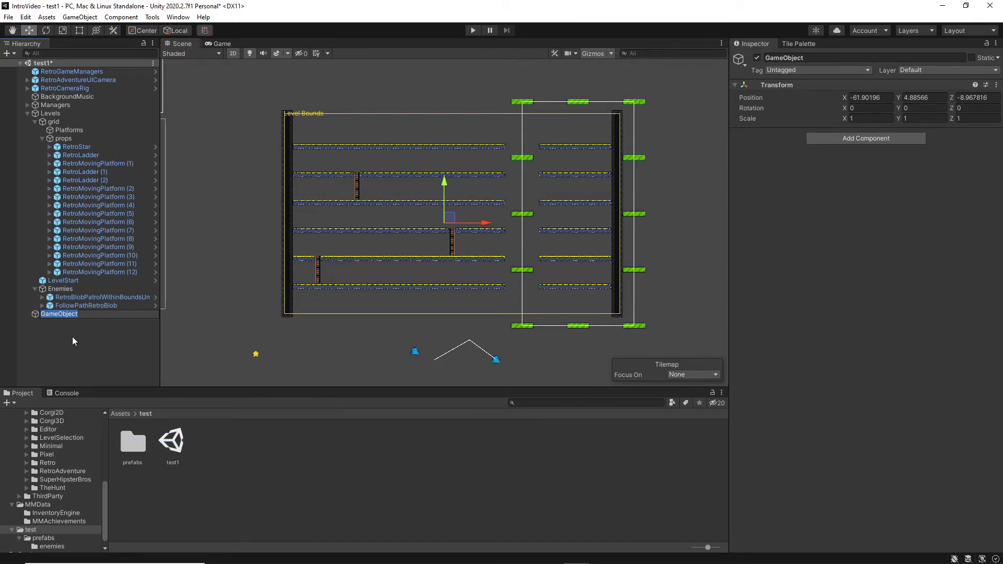
text(carousel)
key(Return)
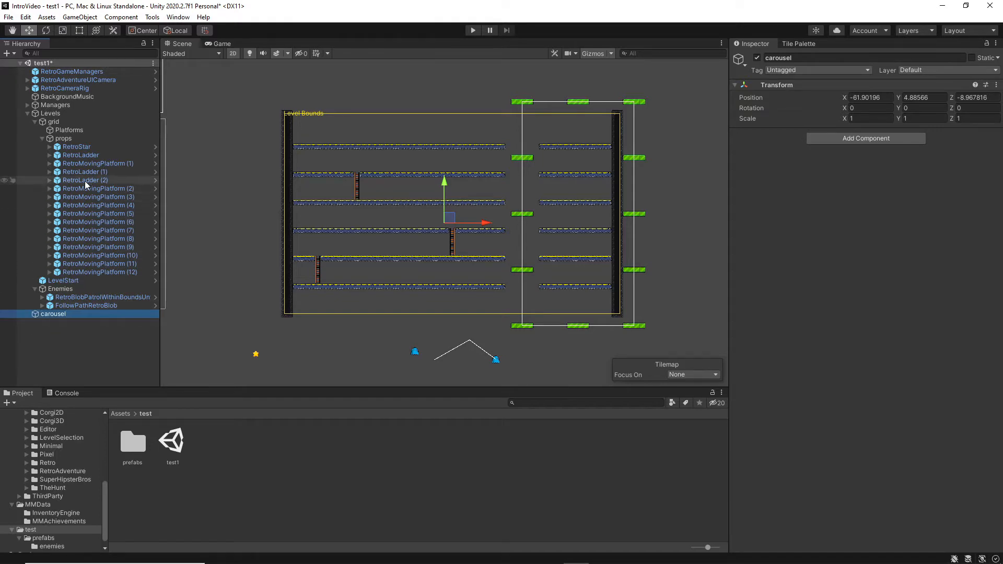
Group RetroMovingPlatform (1) through (12) under the carousel object and nest carousel inside props
click(90, 163)
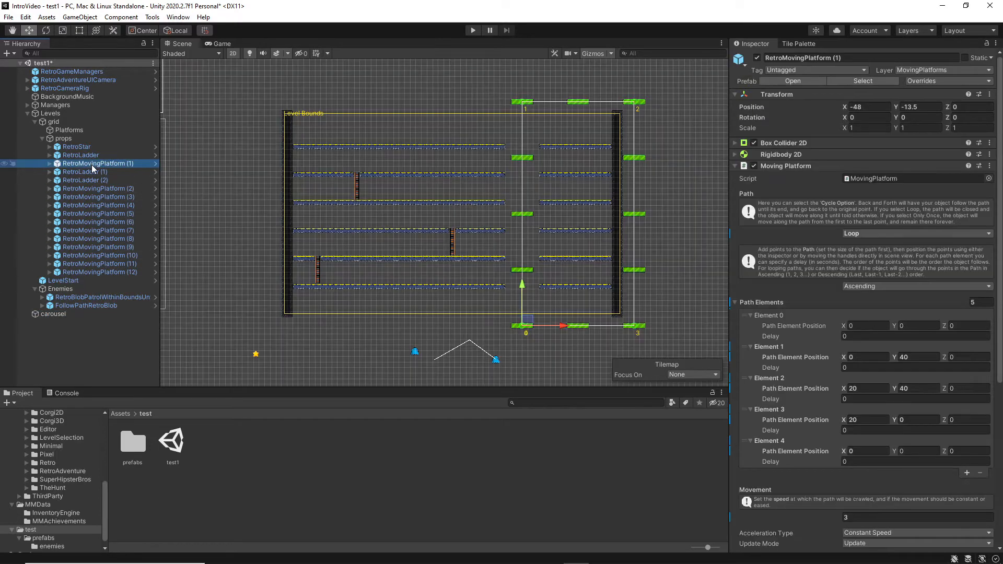
ctrl+click(97, 189)
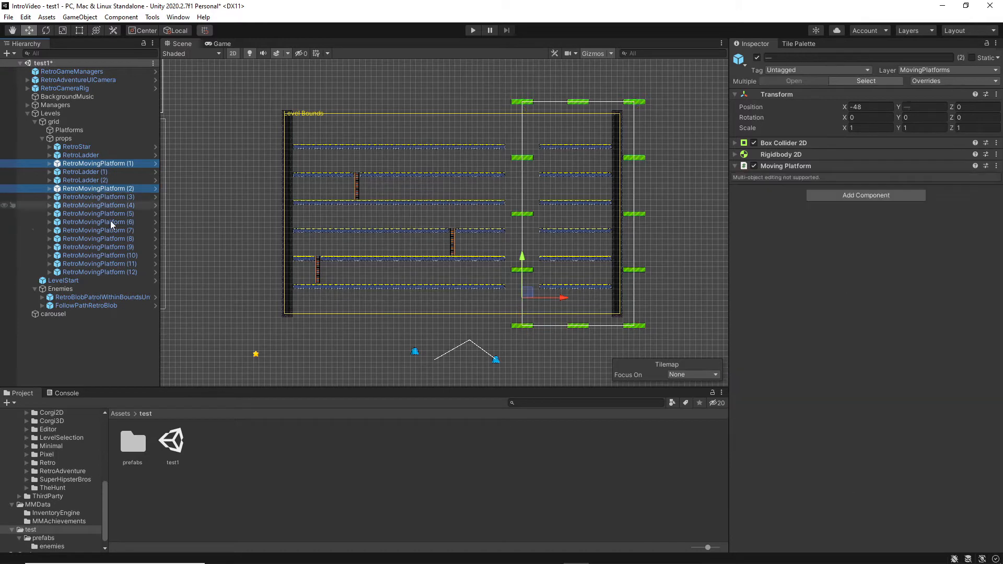
shift+click(111, 272)
drag(111, 271, 56, 314)
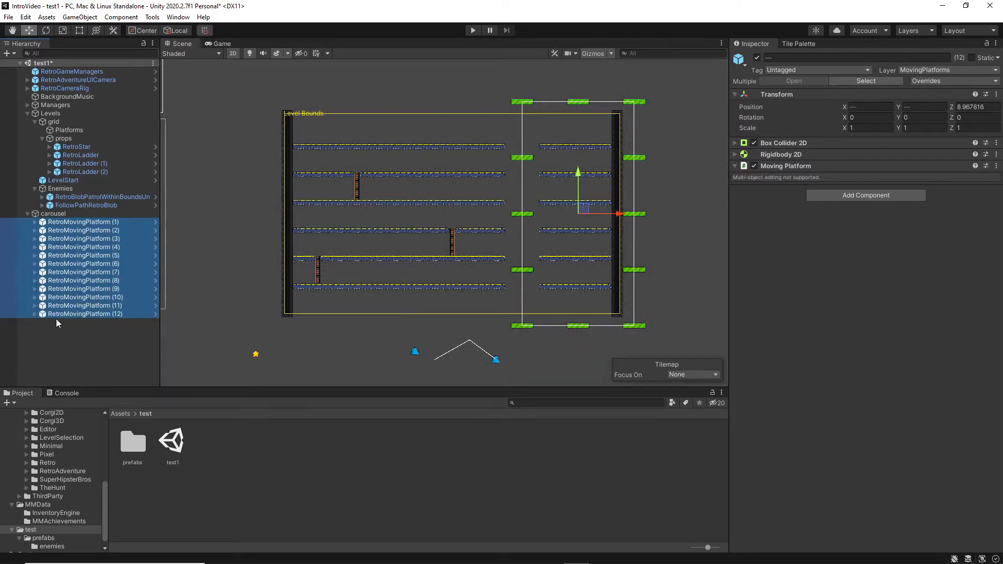
click(27, 214)
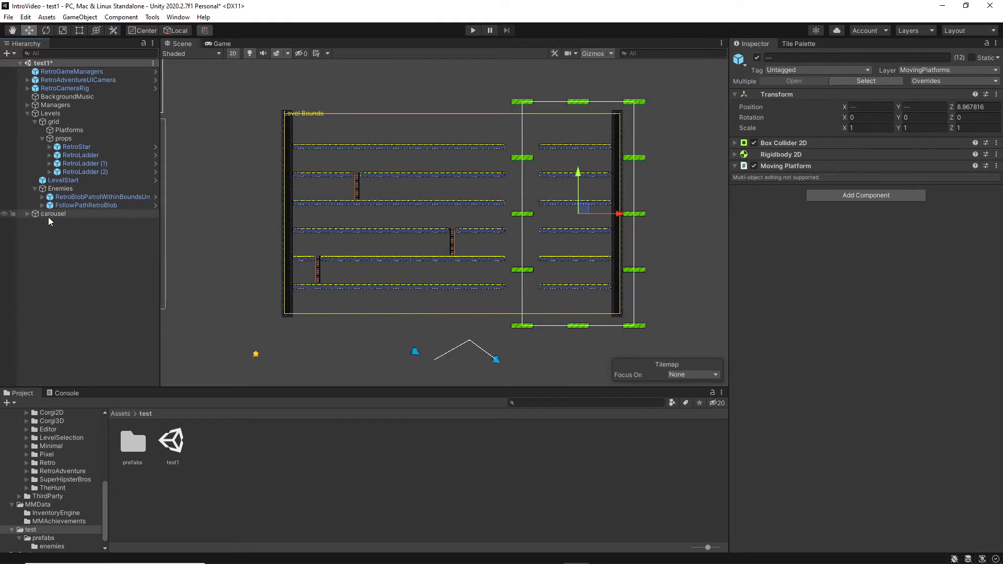
drag(48, 216, 63, 139)
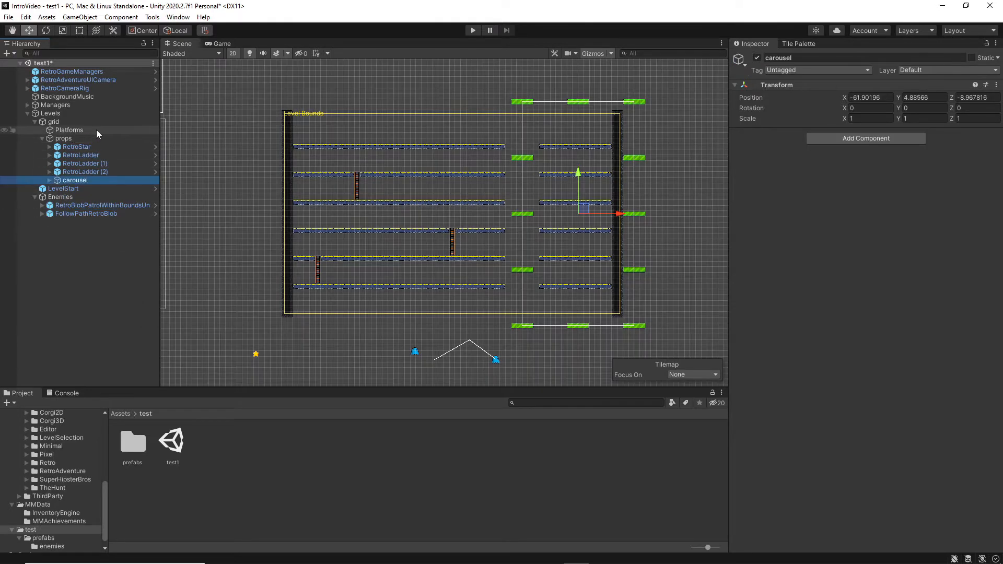
Create another empty game object at the scene root and name it "ladders"
right_click(79, 234)
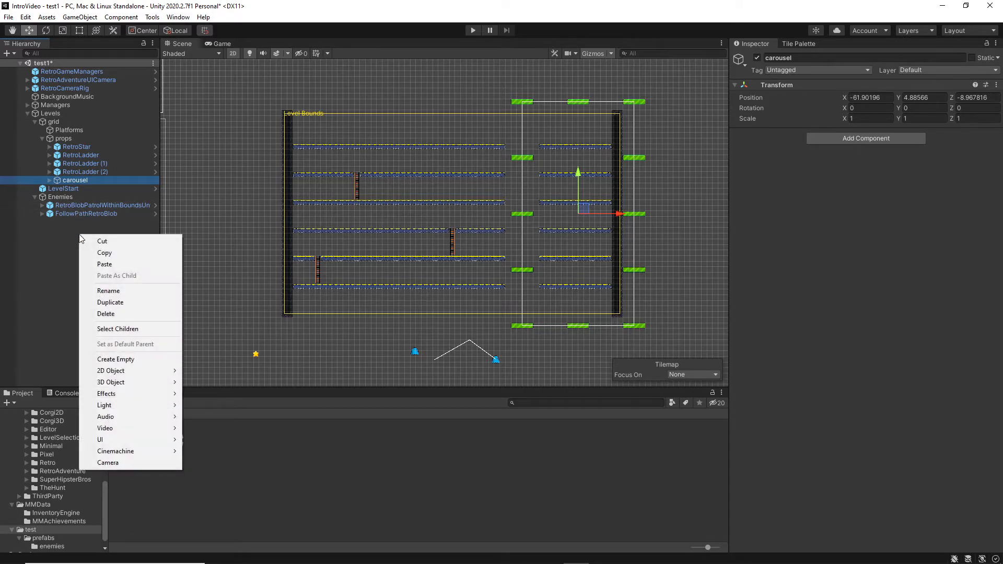
click(115, 359)
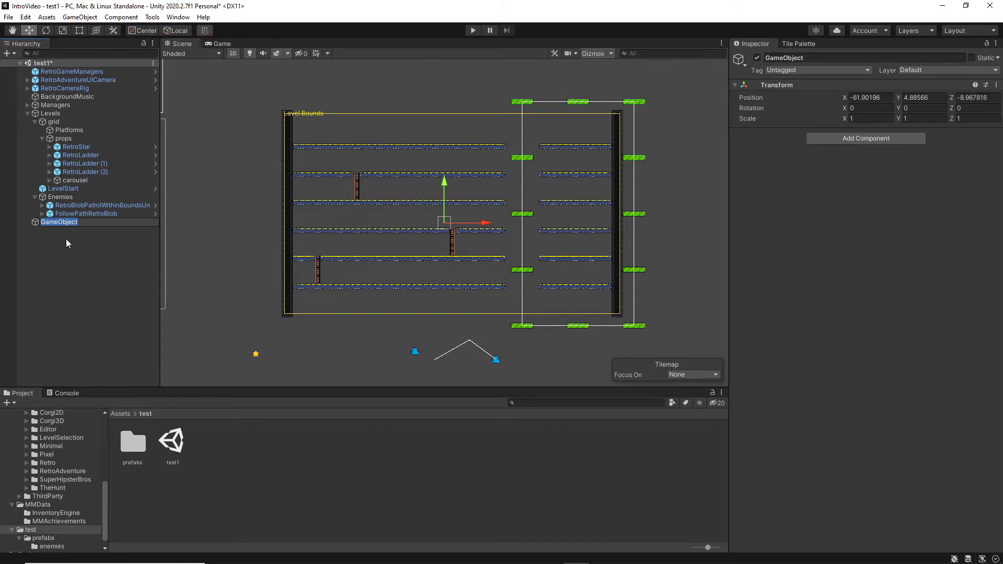
text(i)
text(adders)
key(Return)
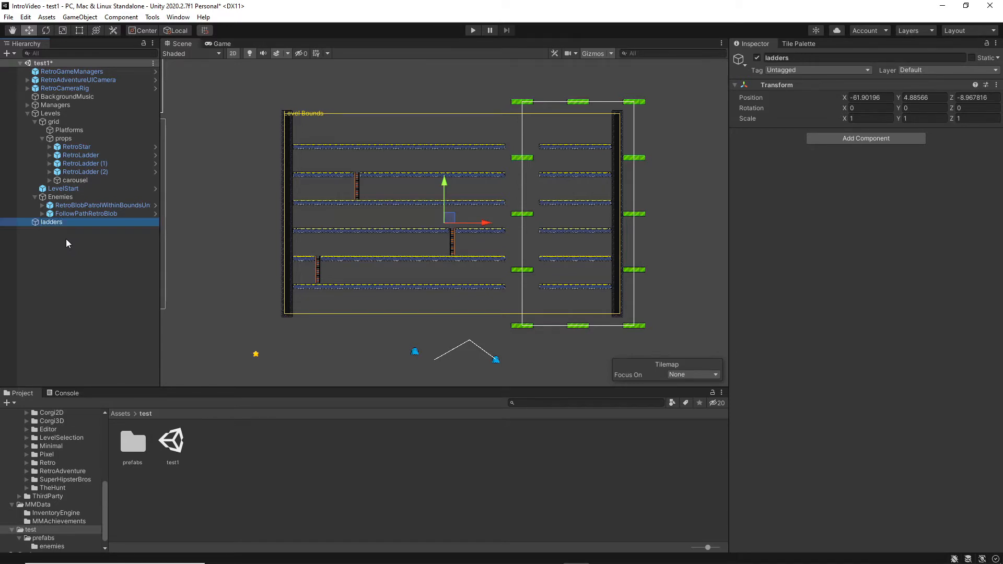
Group RetroLadder, RetroLadder (1) and RetroLadder (2) under the ladders object and nest ladders inside props
click(78, 155)
shift+click(80, 171)
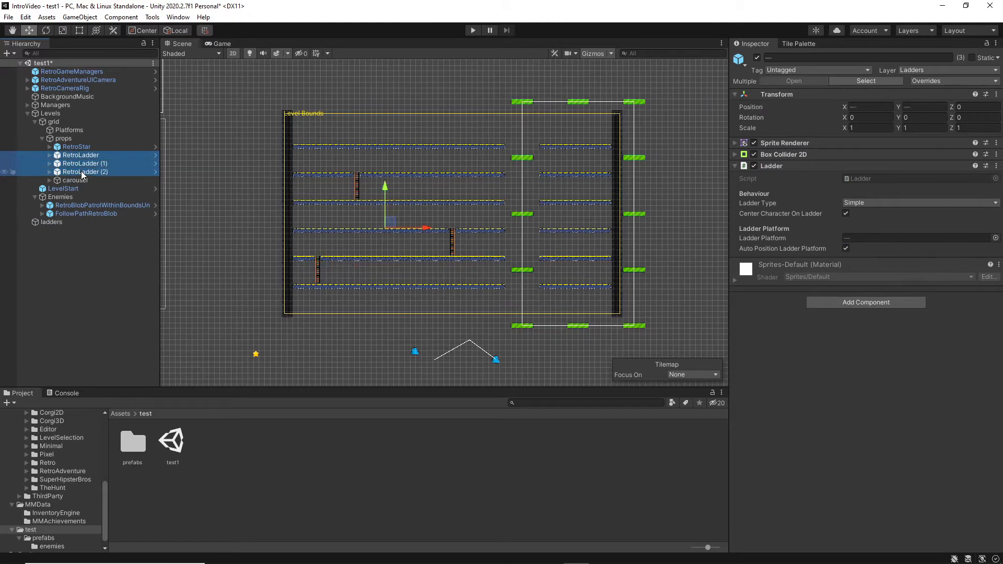
drag(81, 172, 67, 140)
click(29, 197)
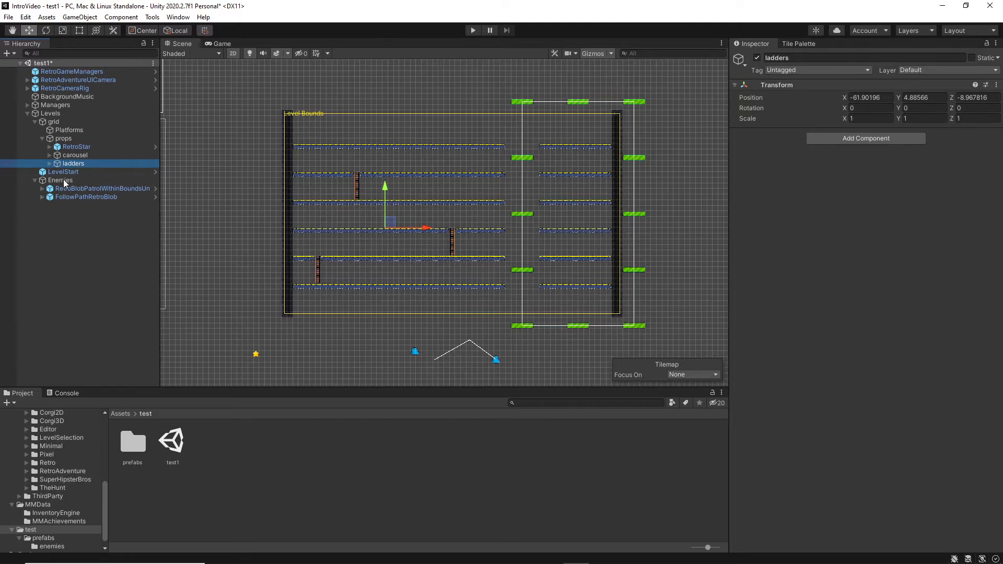
Move RetroStar into the level near the end of a long platform, at about X -52.13, Y -0.09
click(73, 147)
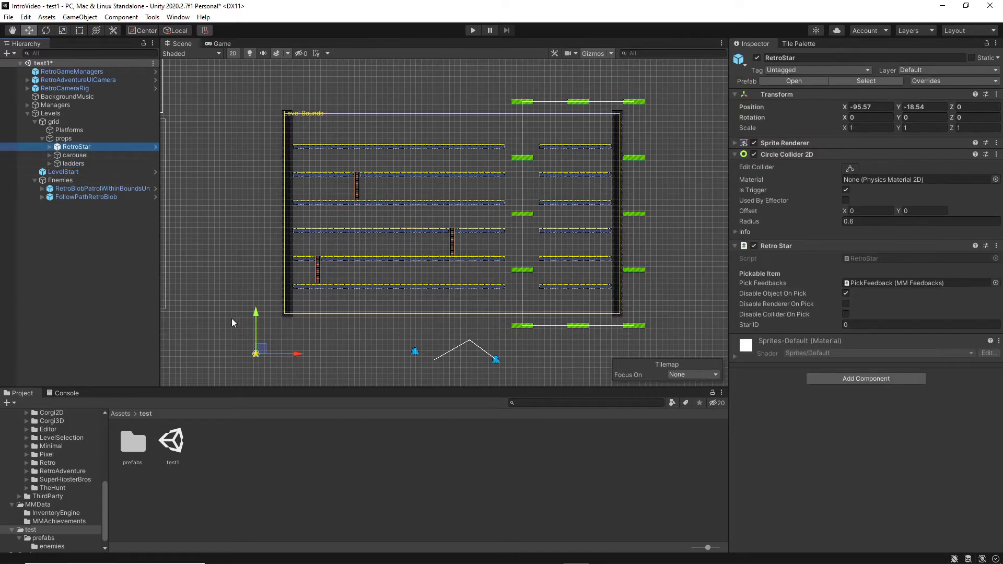
drag(256, 317, 256, 207)
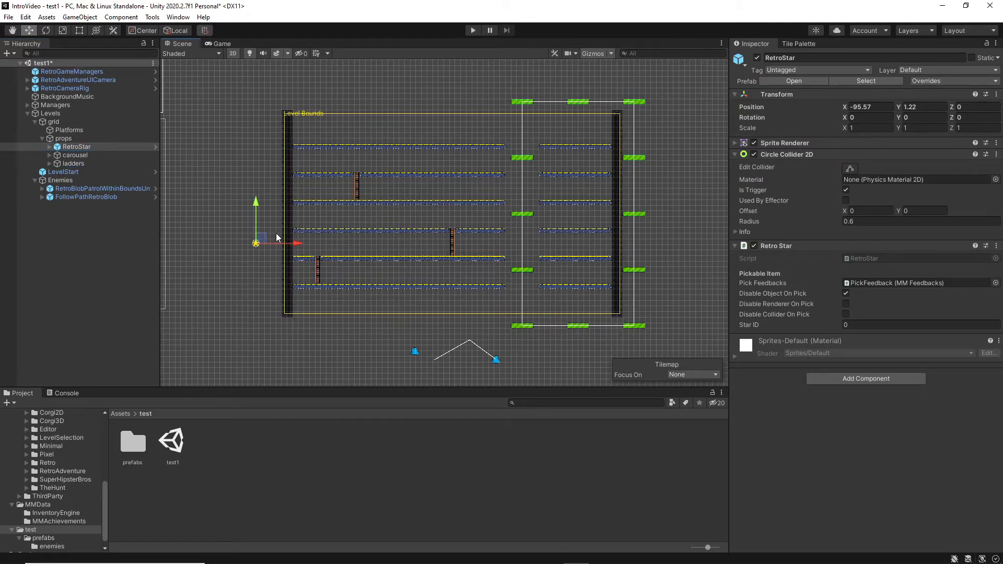
drag(296, 247, 532, 248)
drag(500, 217, 500, 225)
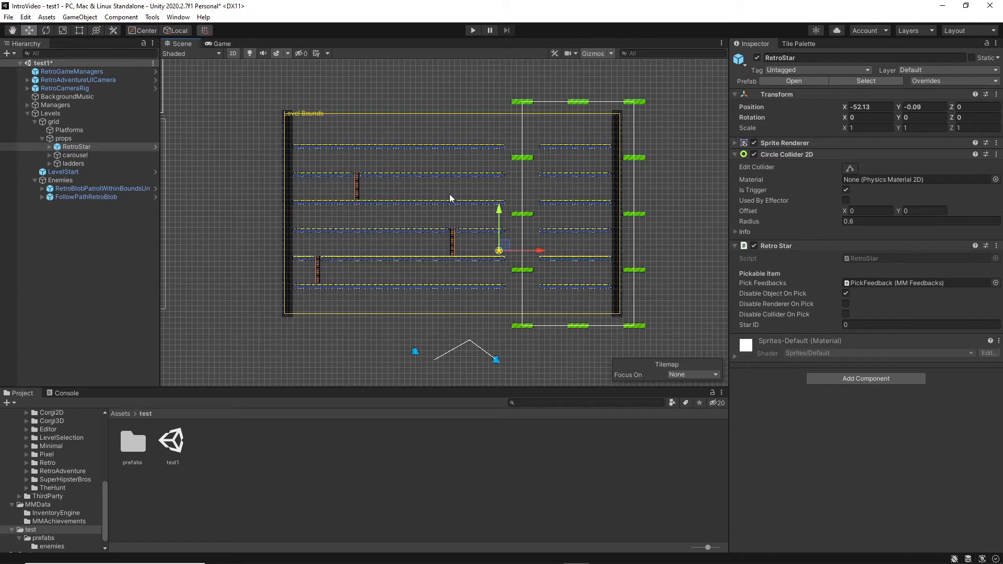
Duplicate RetroStar and place the copy above a short platform on the far side, at about X -38.65, Y 10.12
right_click(79, 147)
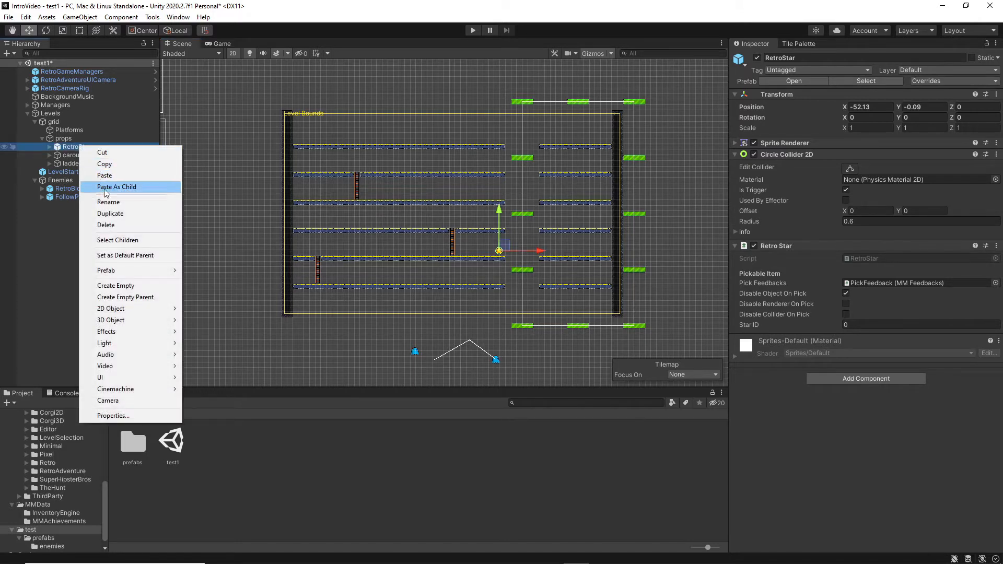
click(109, 213)
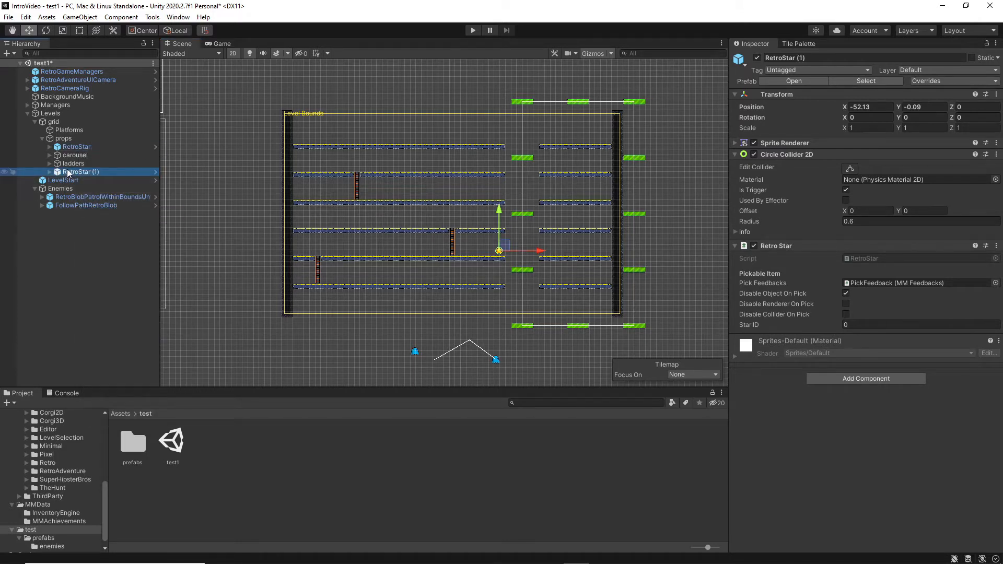
drag(541, 252, 616, 252)
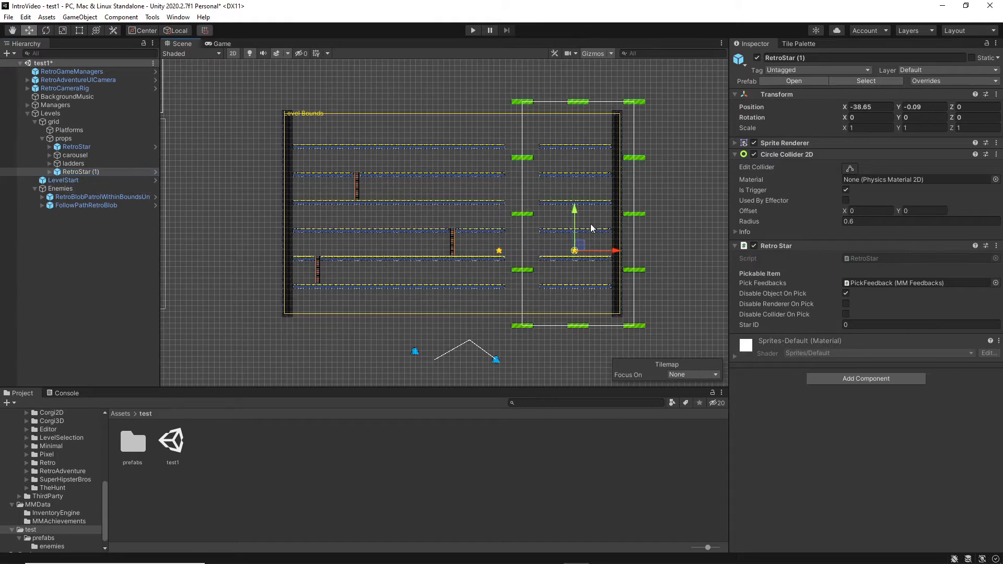
drag(575, 212, 580, 151)
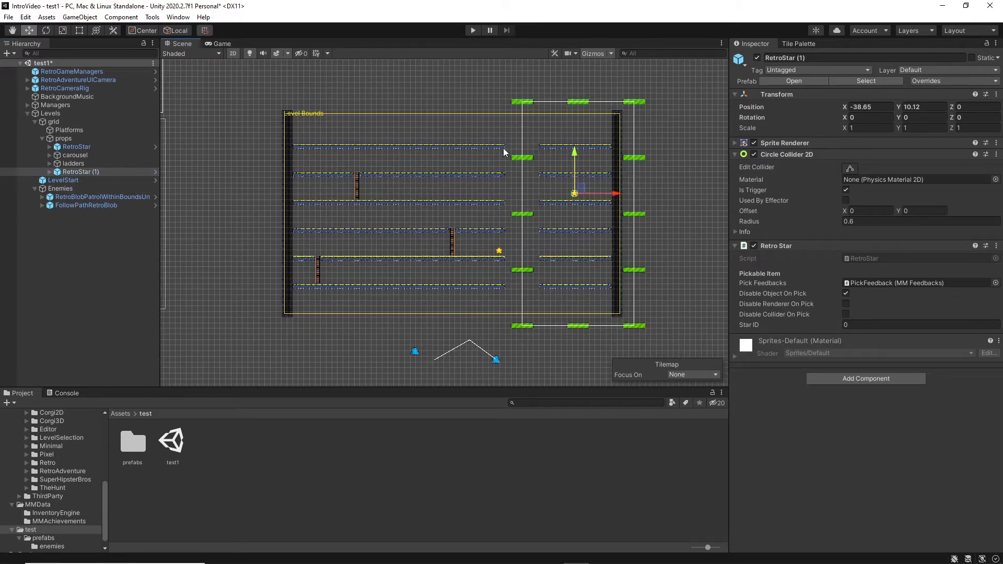
Duplicate the second star and place the copy above the second-highest long platform, at about X -68.99
right_click(73, 174)
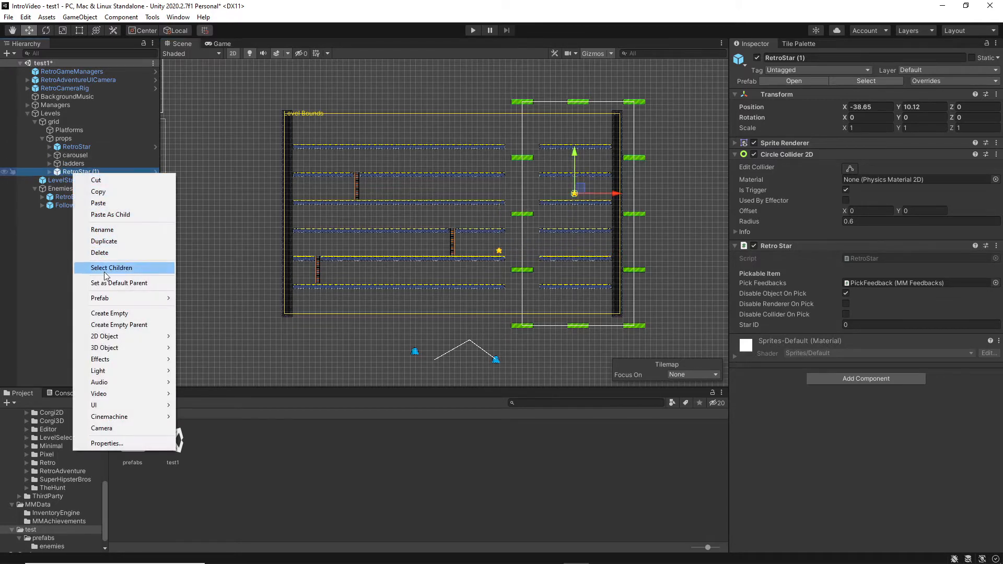
click(102, 241)
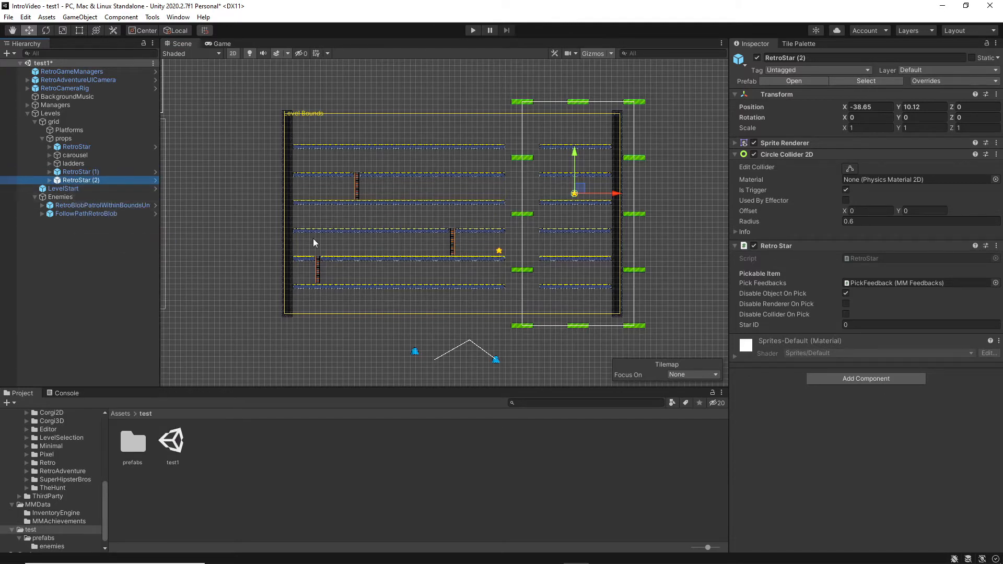
drag(609, 198, 439, 199)
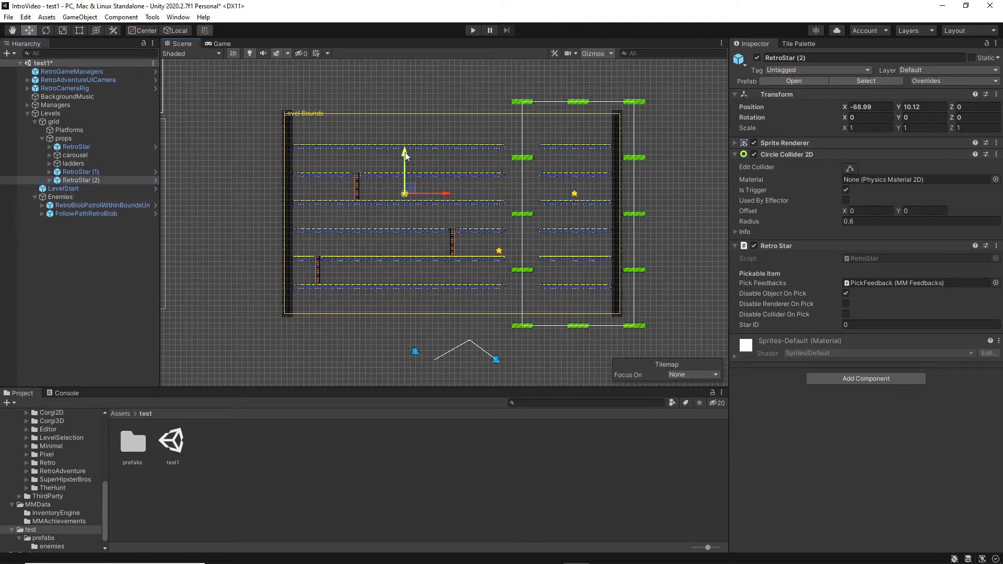
drag(405, 153, 405, 124)
Place the patrolling blob enemy on the lowest platform at about X -2.3, Y -11.53, with bounds extents of 10 left and 15 right
click(93, 206)
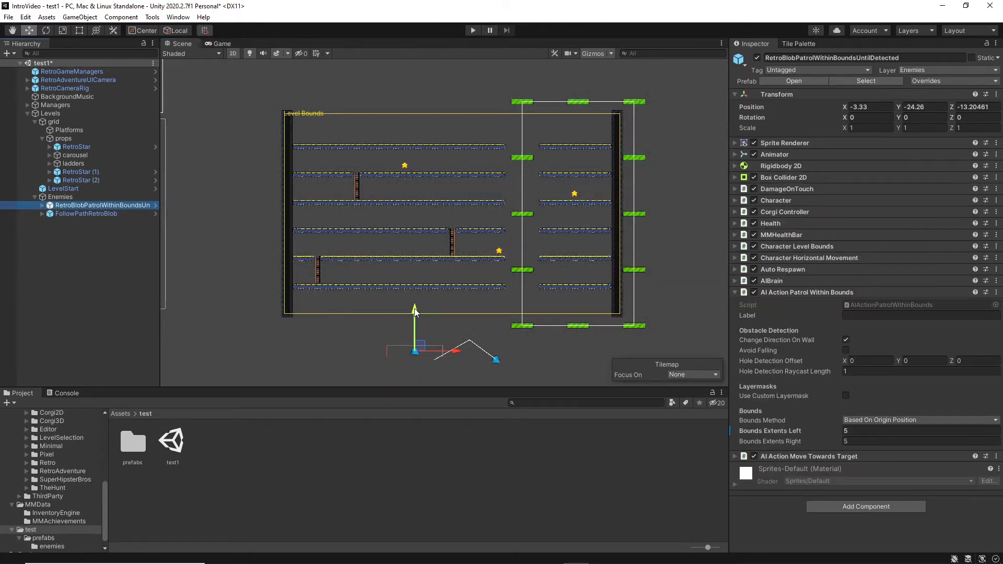
drag(415, 312, 416, 245)
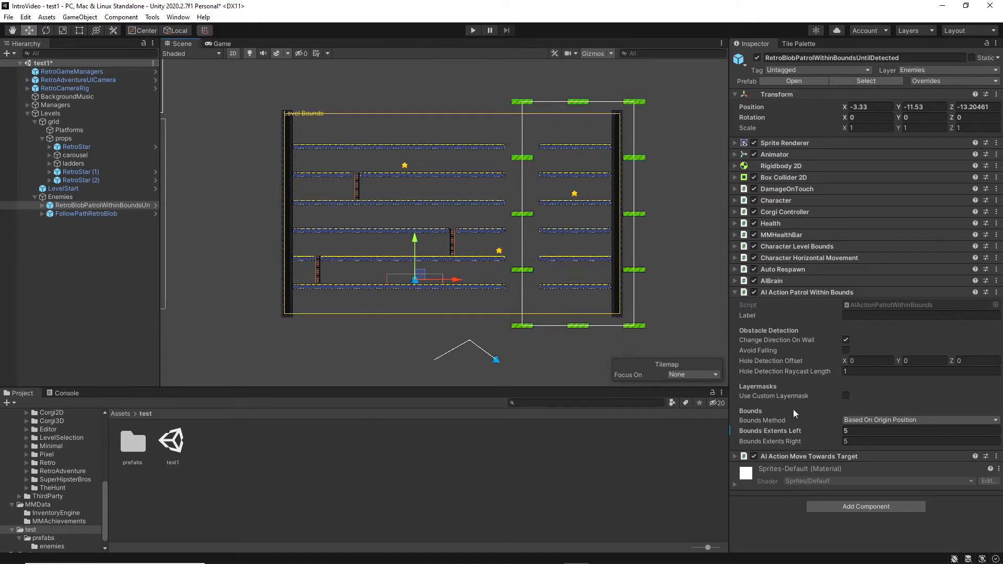
click(850, 430)
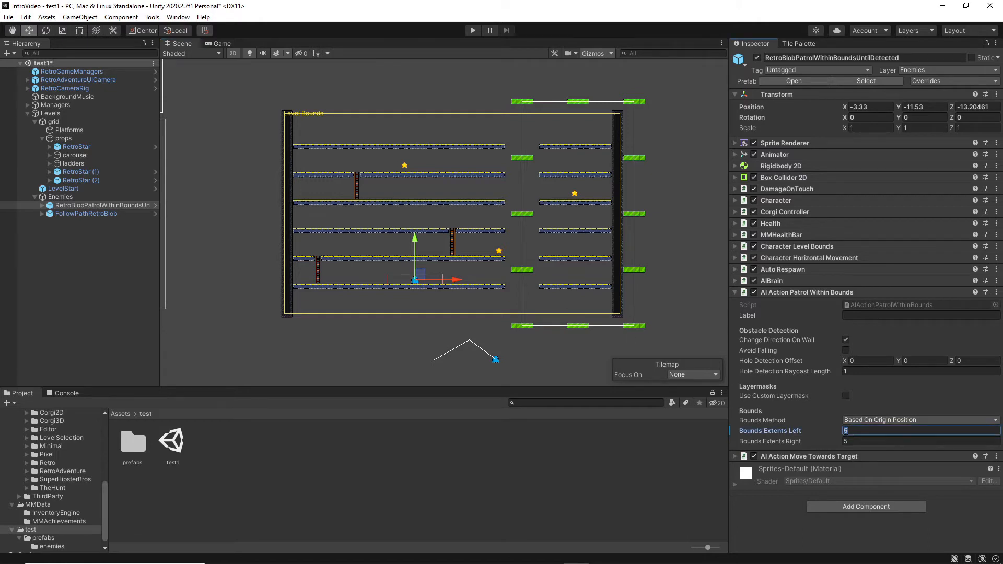
text(10)
key(Tab)
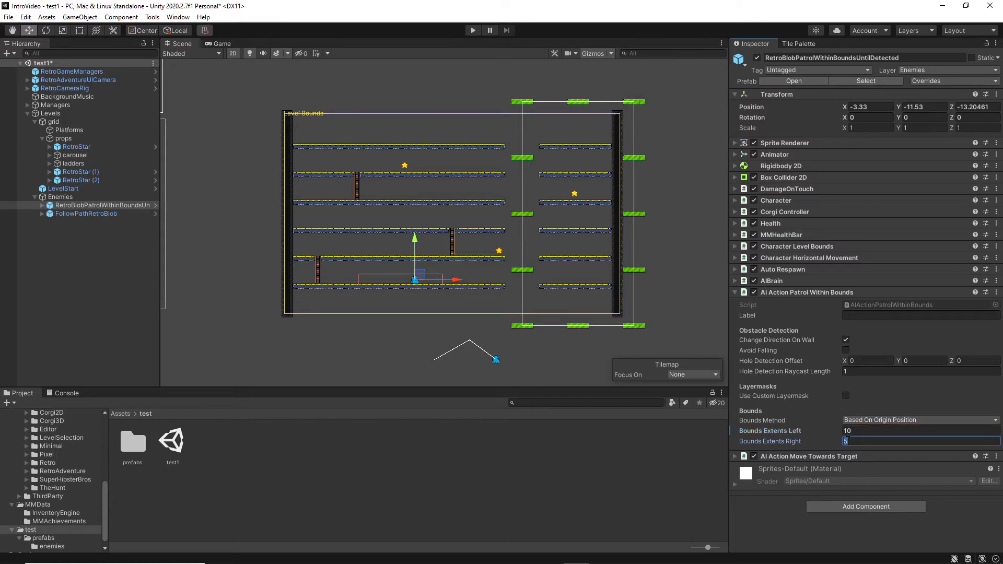
text(15)
drag(454, 280, 460, 280)
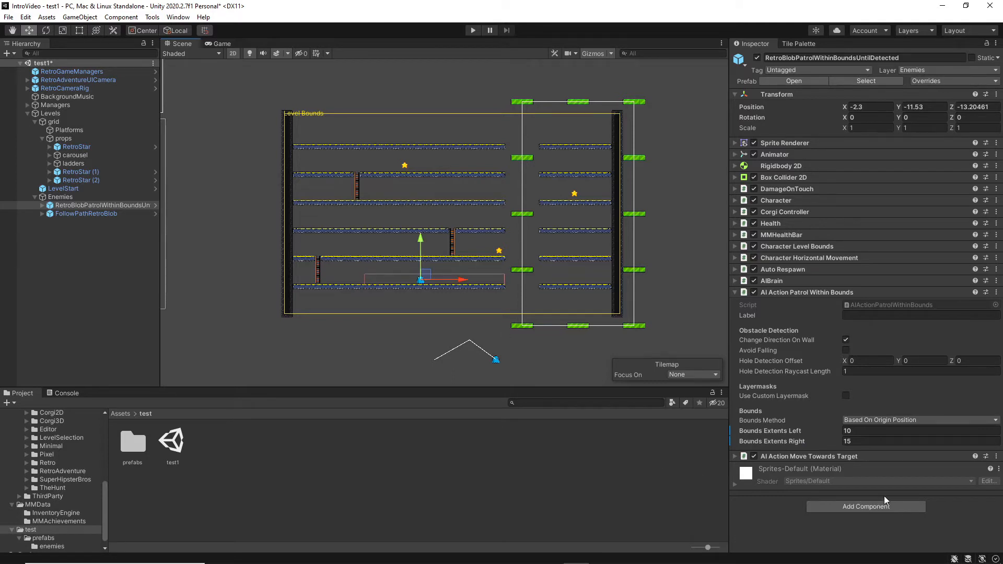
Try left bounds extents of 20, 25 and 23 for the patrolling blob, settle on 22, and nudge the blob slightly left
click(850, 431)
double_click(845, 431)
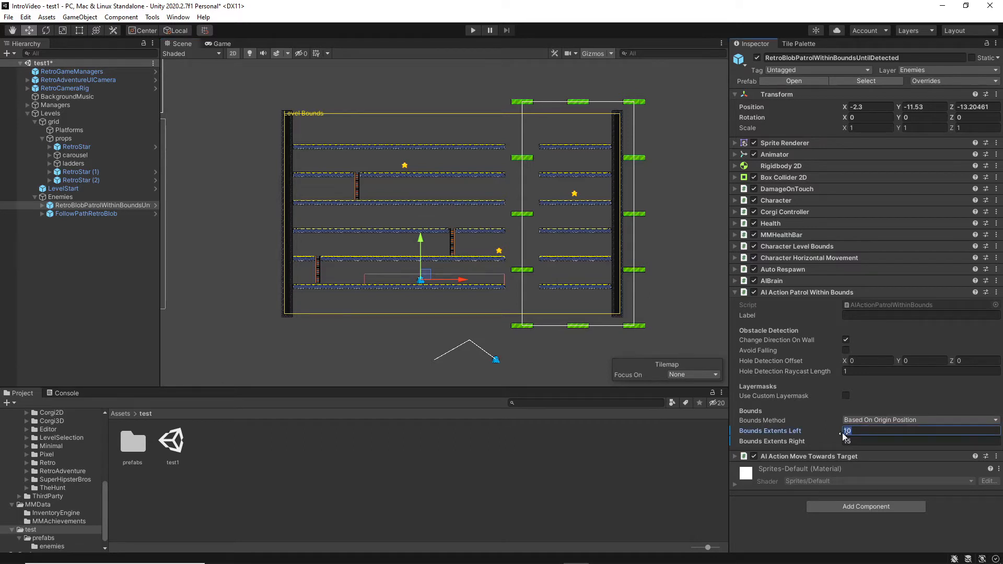
text(20)
double_click(845, 431)
text(2)
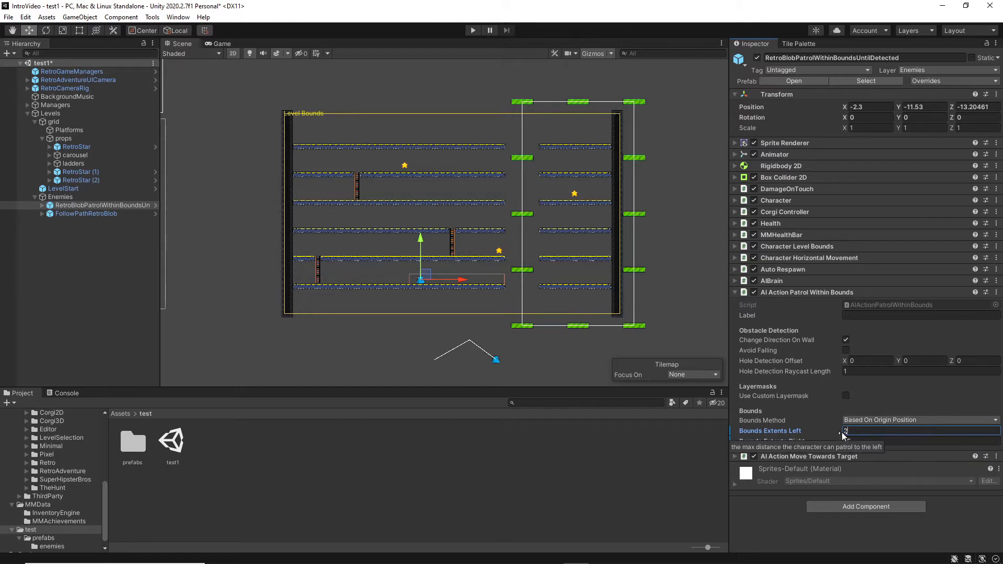
text(5)
double_click(845, 434)
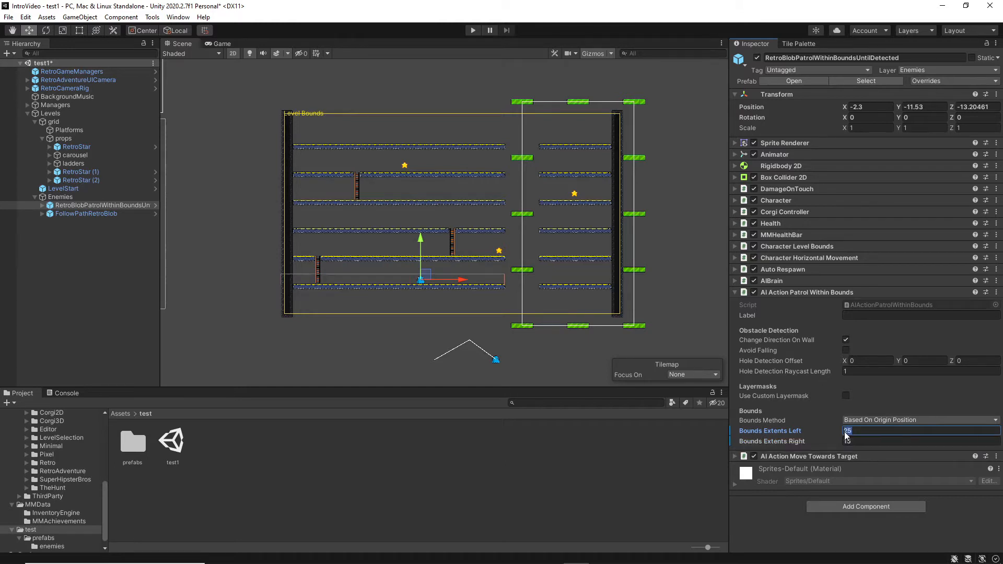
text(20)
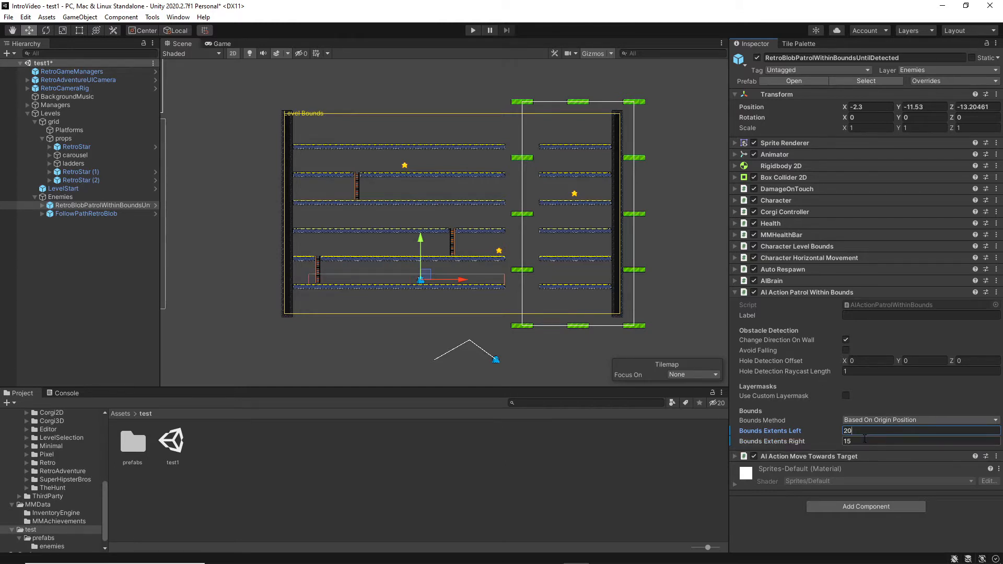
double_click(847, 432)
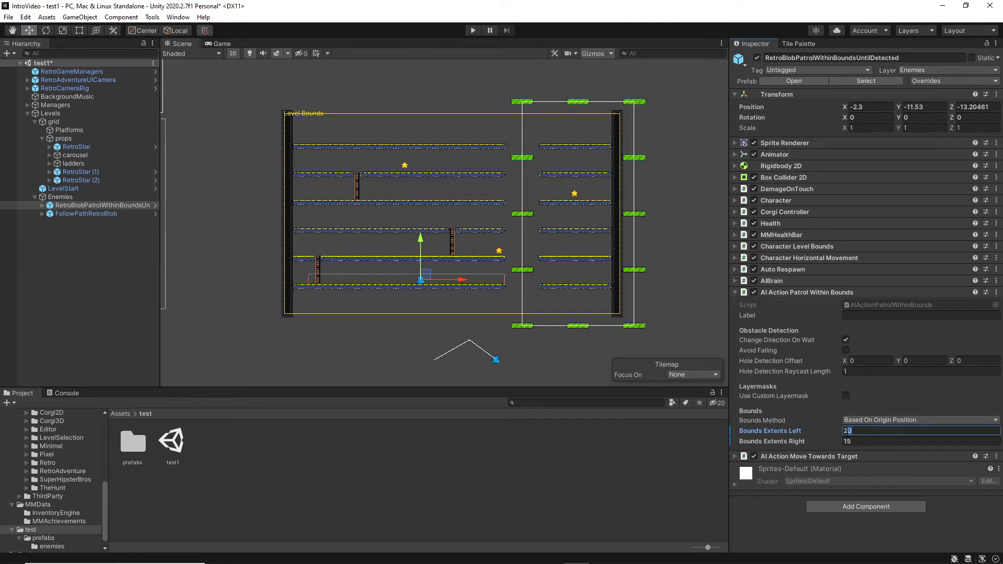
text(23)
double_click(848, 433)
text(22)
key(Return)
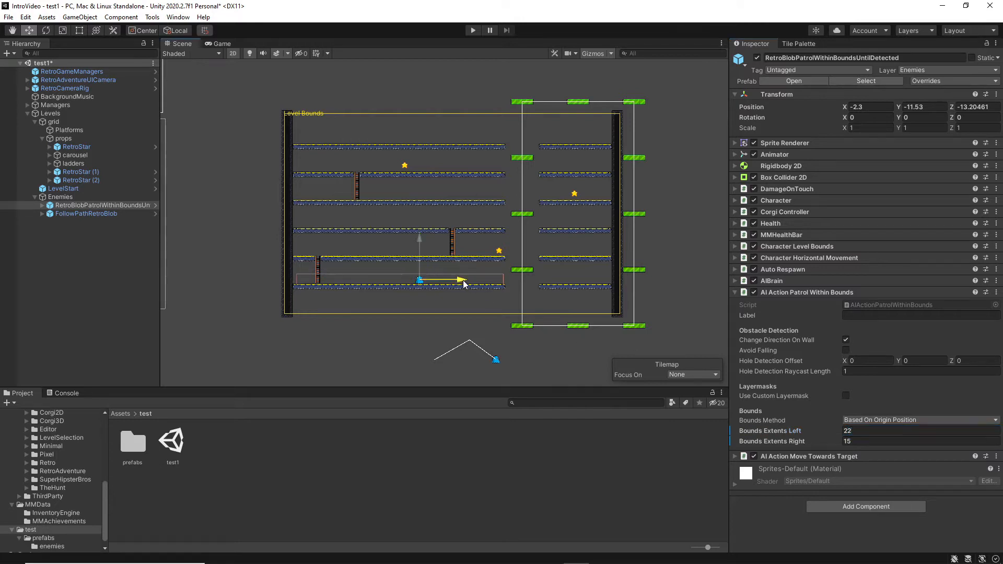
drag(463, 283, 462, 284)
Place FollowPathRetroBlob on the second-lowest long platform beside the star, at about X 10.03, Y -6.47
click(65, 214)
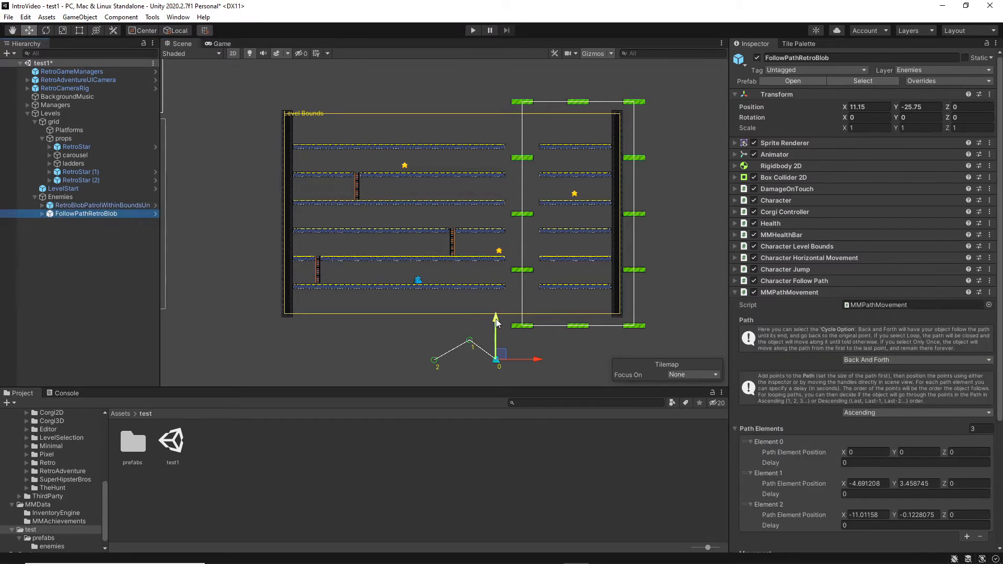
drag(499, 314, 500, 208)
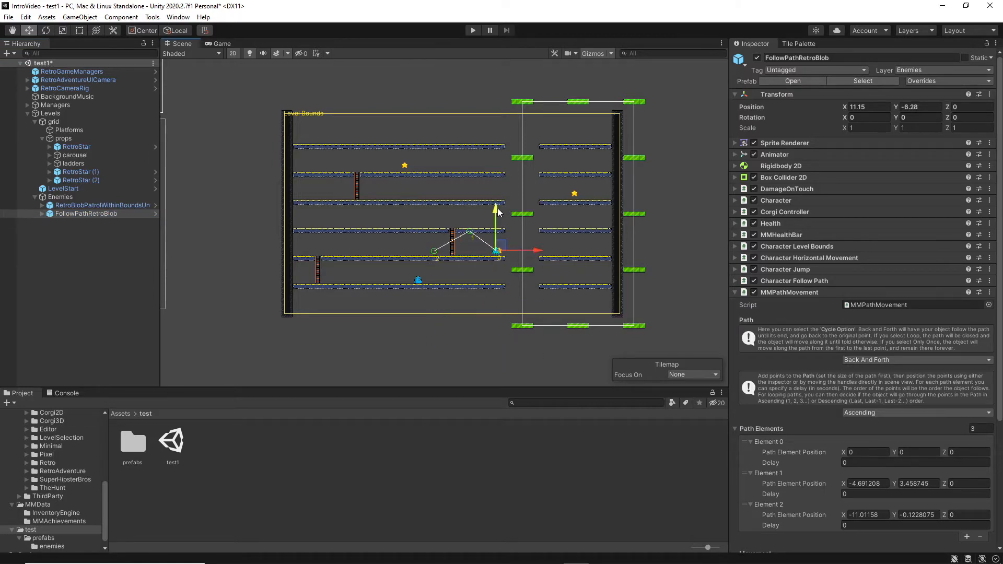
drag(540, 255, 533, 255)
scroll(833, 387, down, 5)
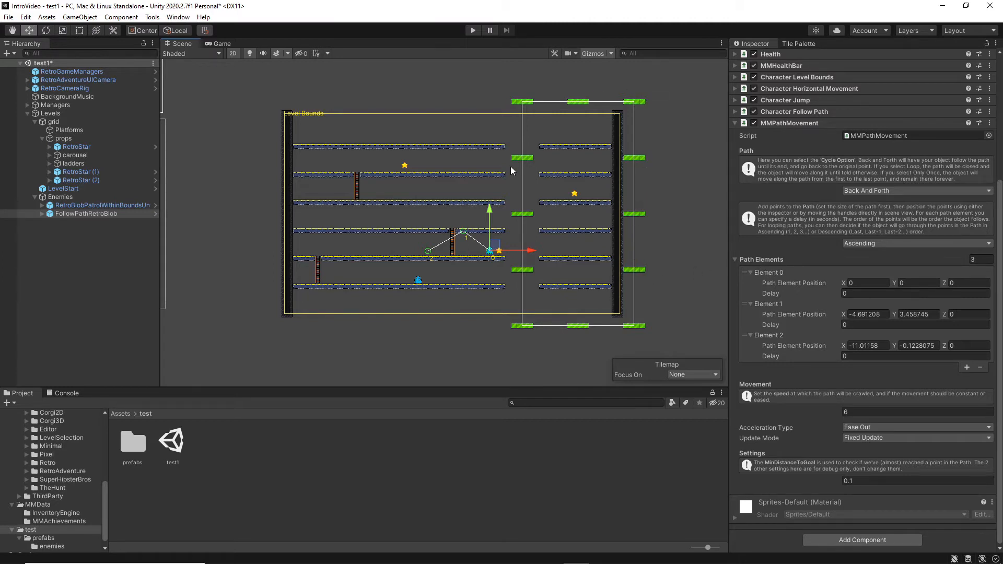
drag(489, 210, 489, 211)
Move the blob's path Element 1 to the ladder's foot at about X -6.69, Y 0, Z 0, and Element 2 above the ladder at about Y 5.28
scroll(496, 269, up, 10)
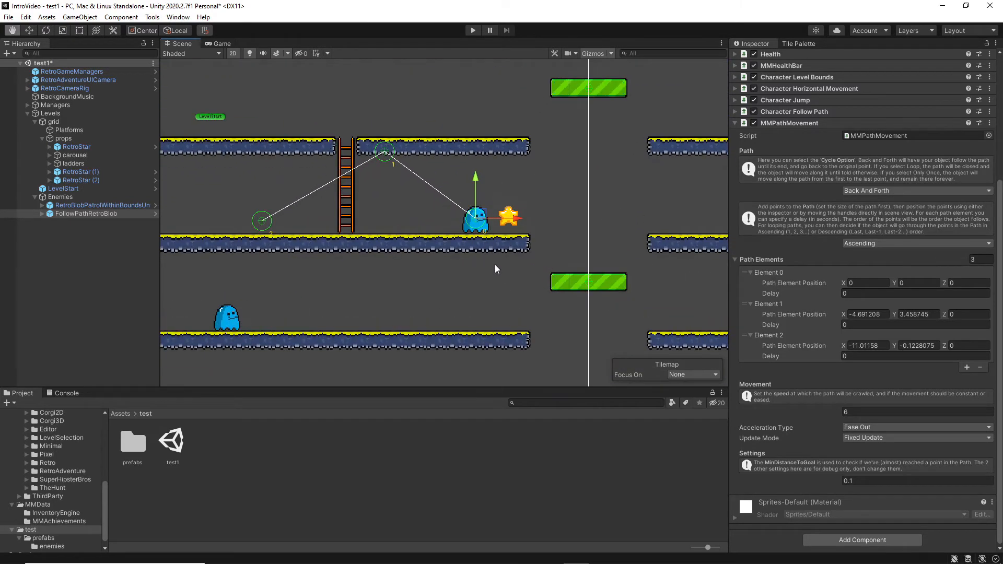
middle_drag(495, 269, 521, 327)
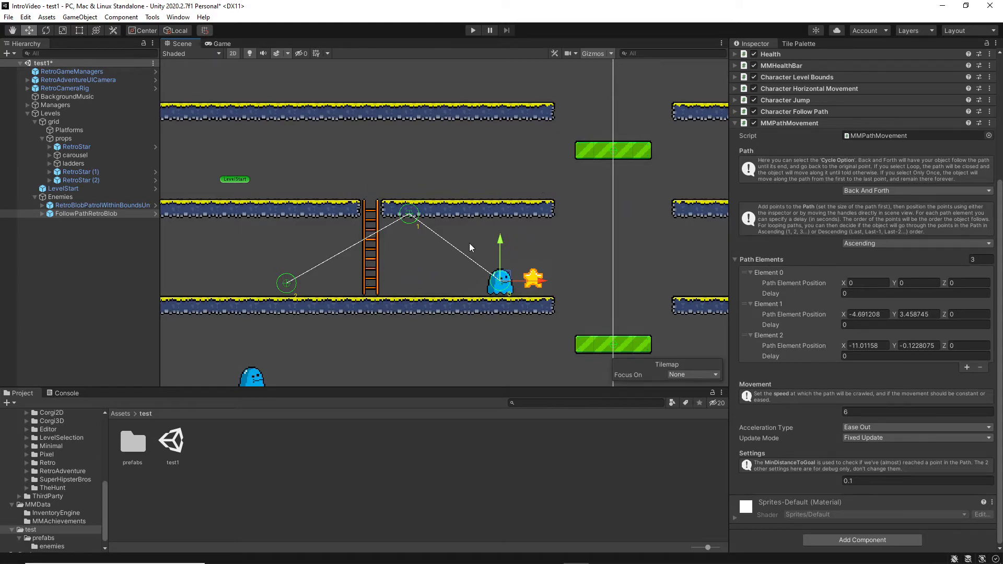
drag(411, 216, 371, 276)
click(955, 314)
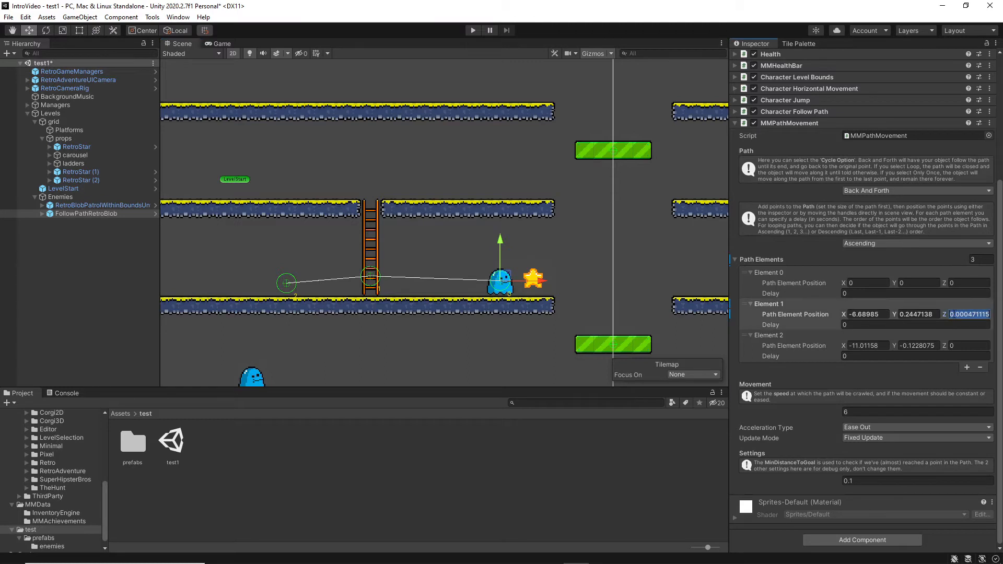
text(0)
drag(286, 286, 370, 183)
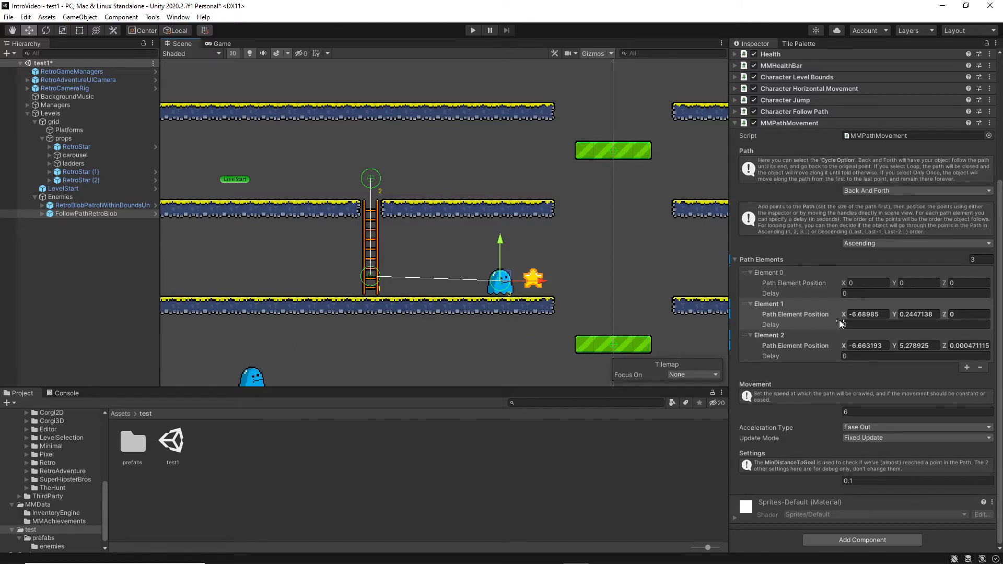
click(917, 314)
text(0)
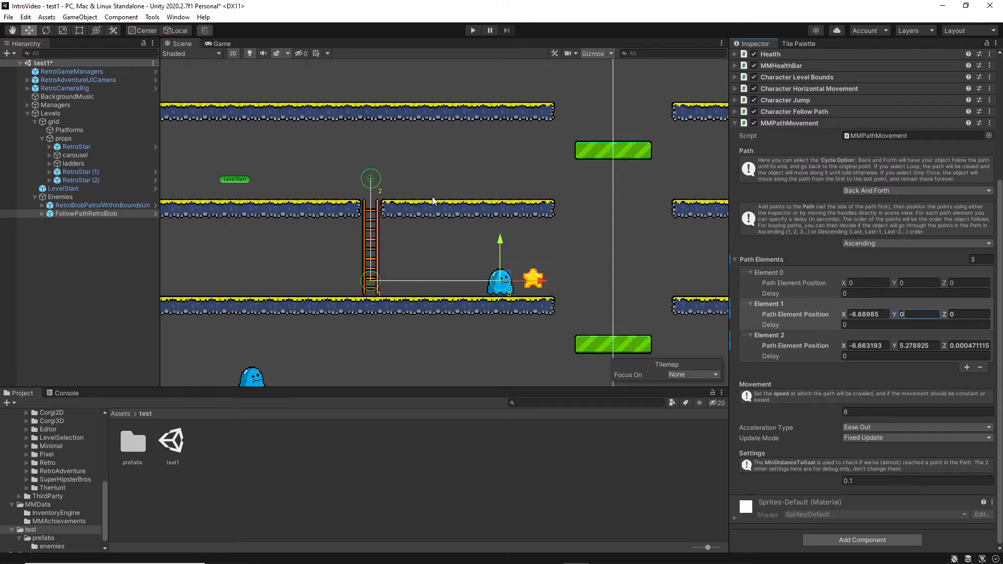
Align path Element 2 vertically with Element 1 by giving it X -6.68985 and Z 0
click(886, 315)
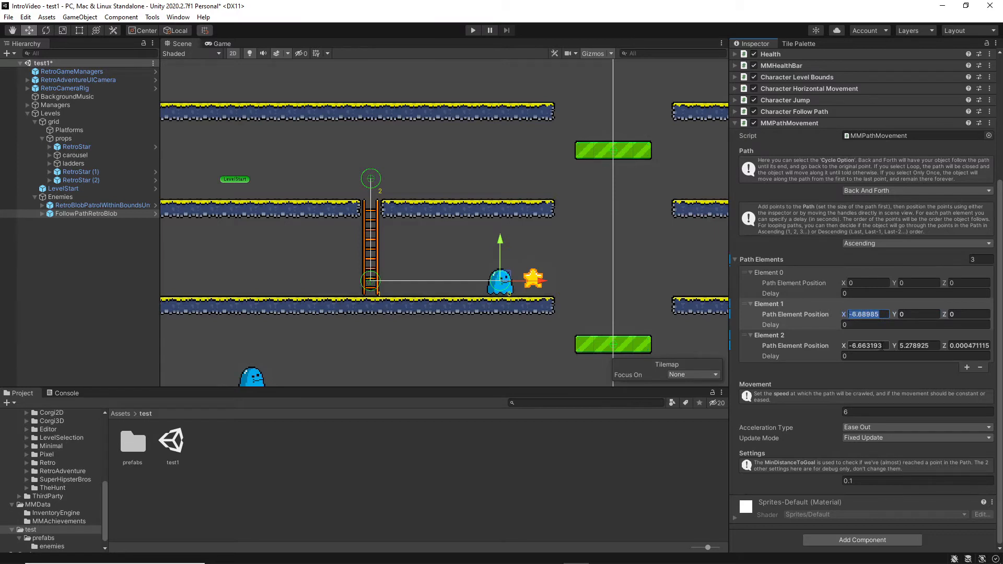
click(842, 347)
text(-6.68985)
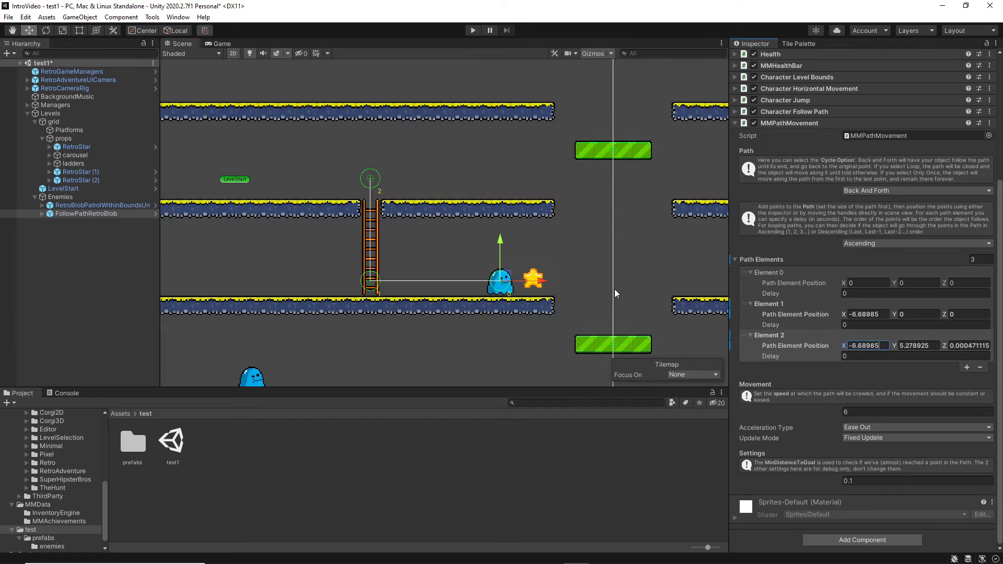
click(948, 346)
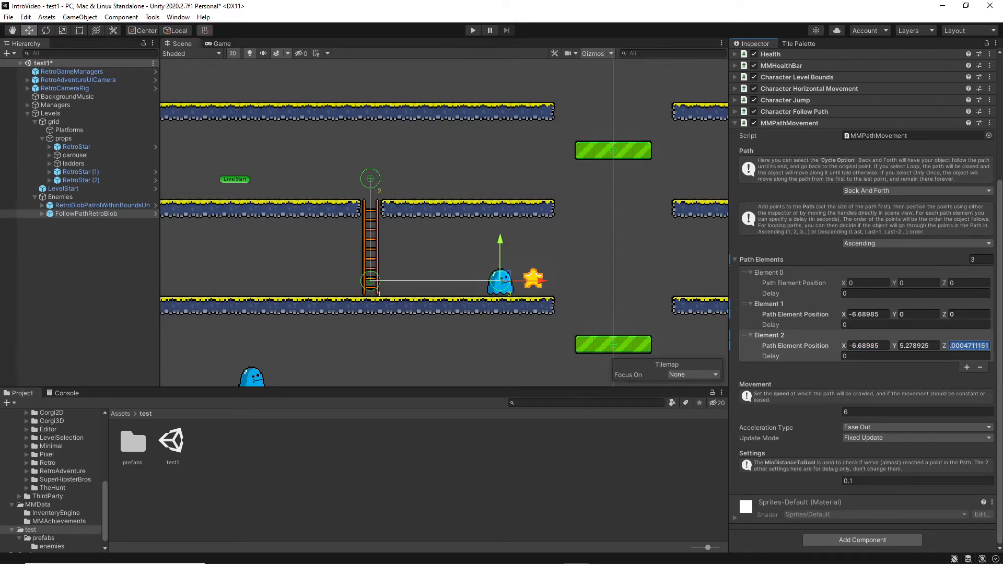
text(0)
Add a fourth path element and place it along the upper platform at about X 1.25, Y 5.28, with Z 0
click(966, 368)
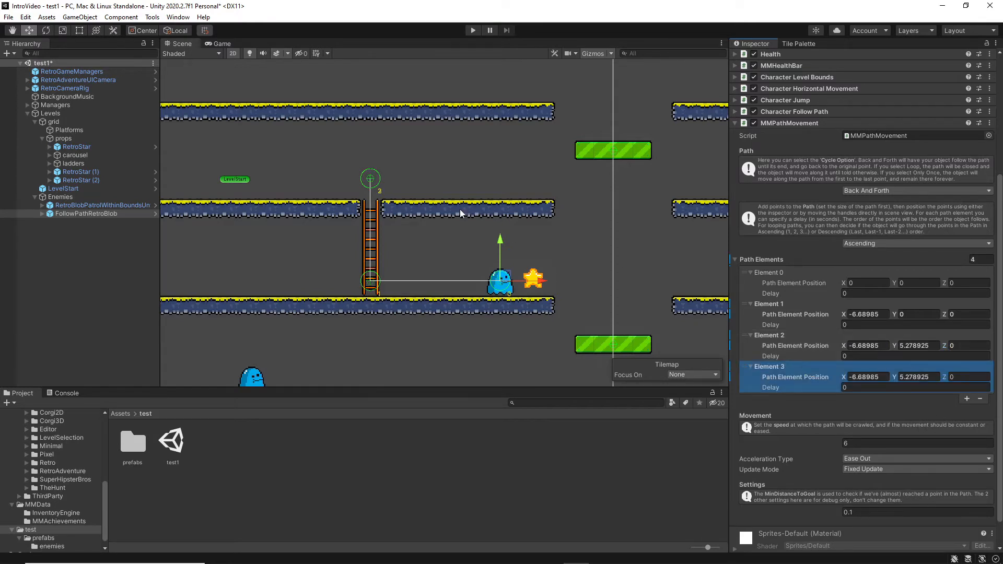
drag(371, 179, 525, 179)
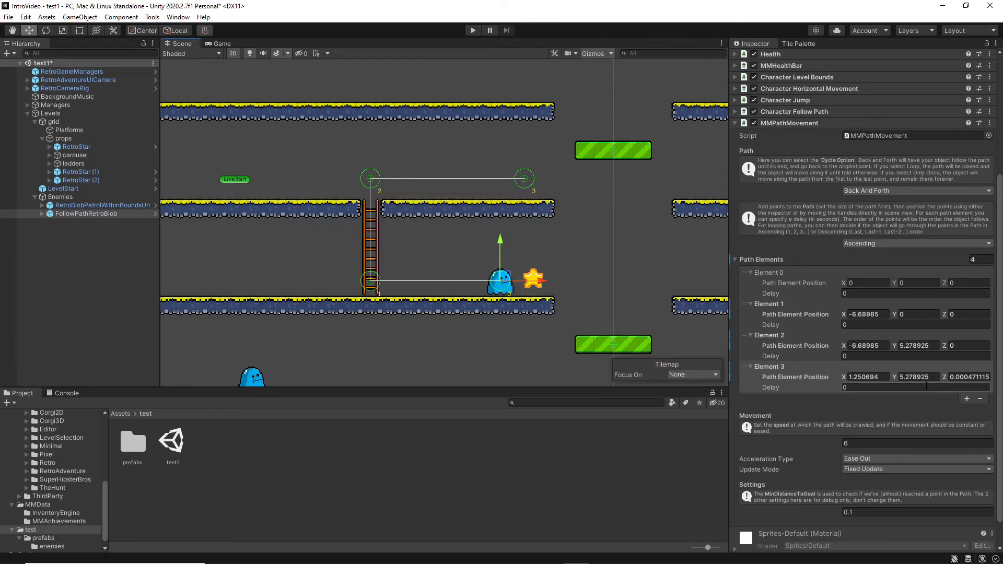
drag(950, 377, 997, 402)
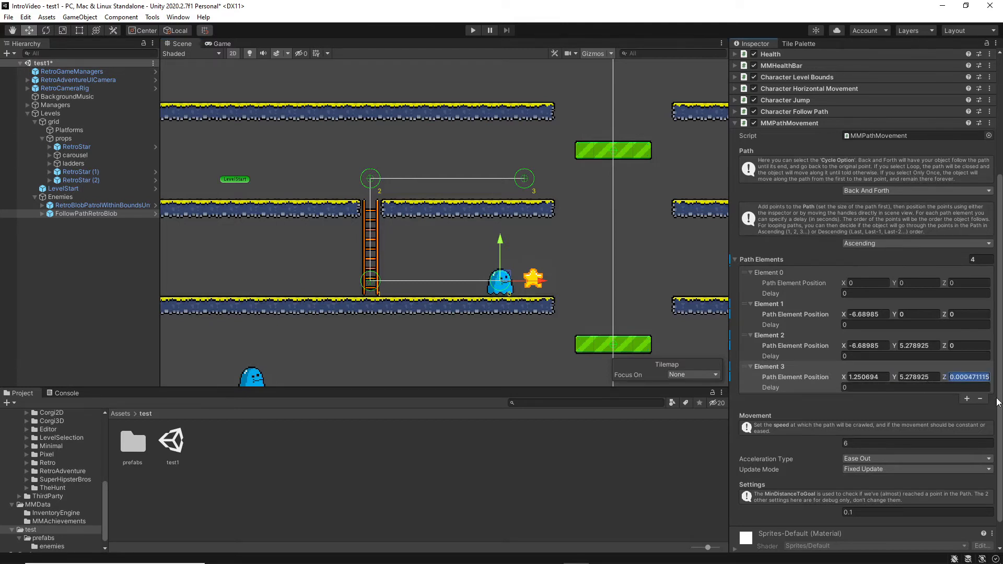
text(0)
Set the path movement's Acceleration Type to Constant Speed and play-test the level
click(876, 459)
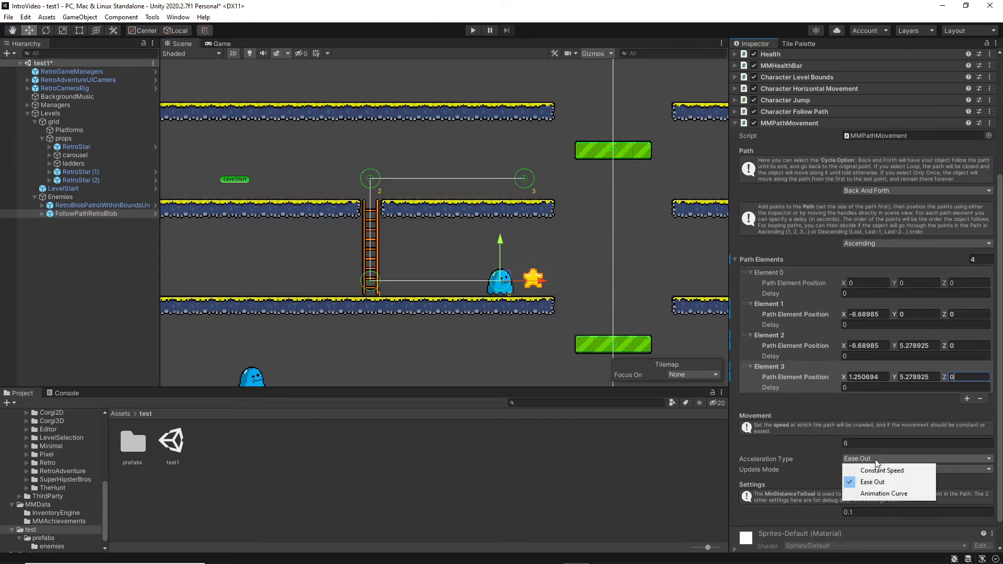
click(872, 466)
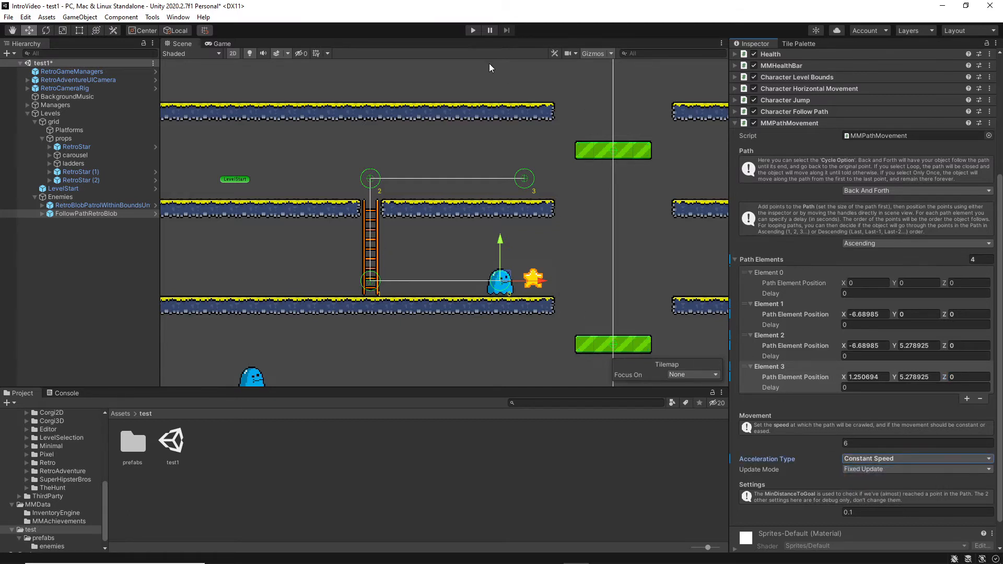
click(472, 30)
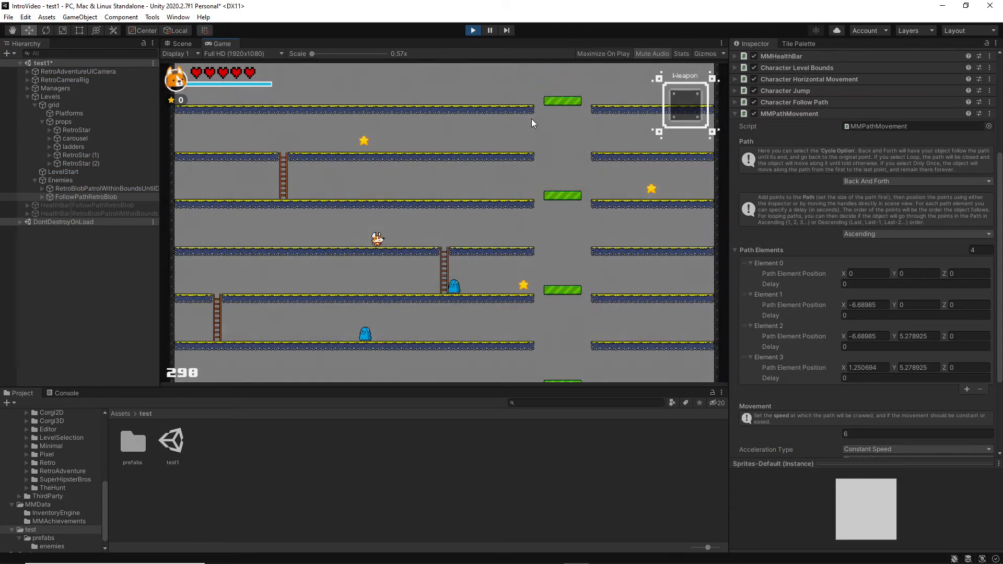
click(474, 30)
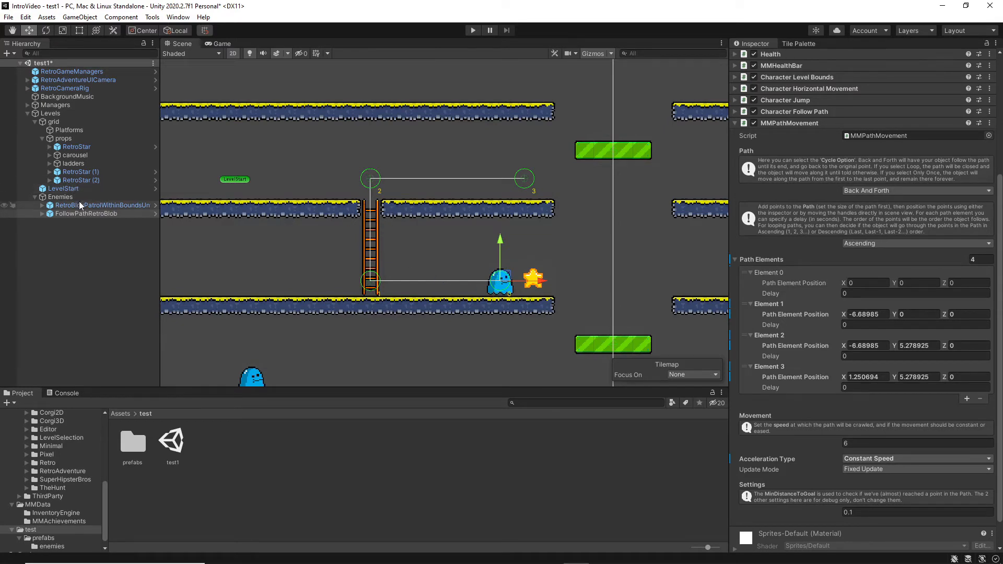
Narrow the FollowPathRetroBlob's Box Collider 2D from both sides to a width of about 0.61
scroll(784, 173, up, 5)
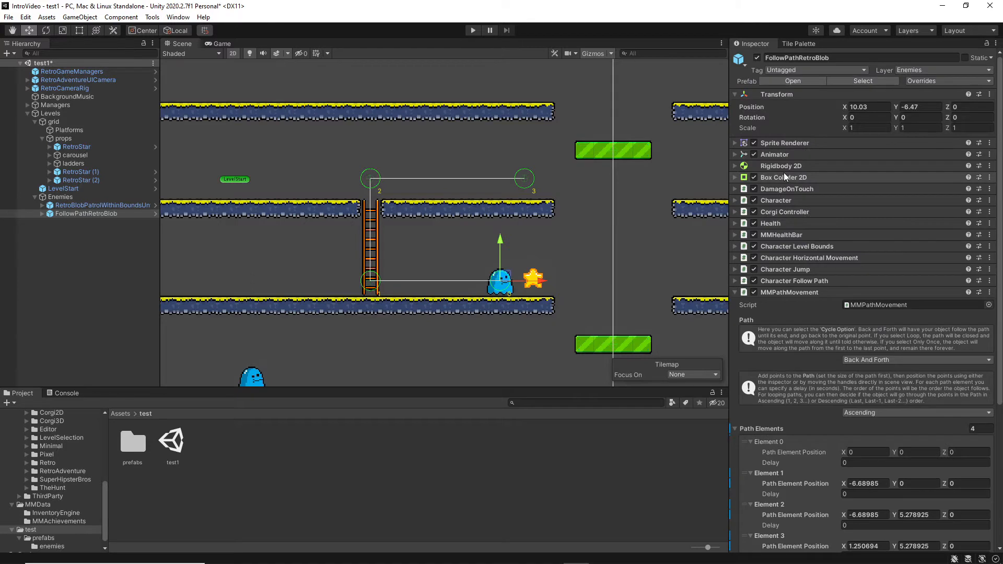
click(733, 178)
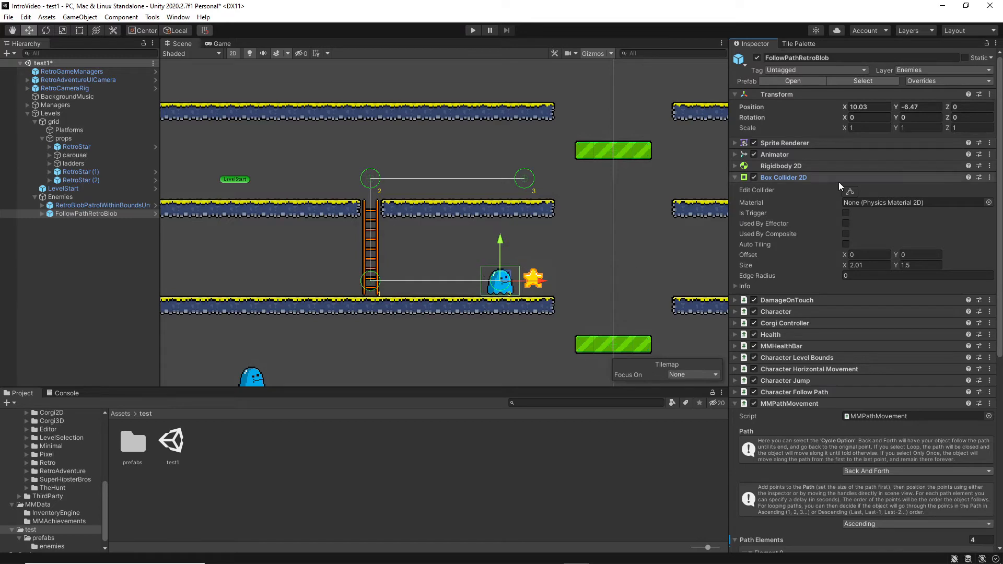
click(847, 192)
scroll(586, 253, up, 2)
scroll(586, 254, up, 4)
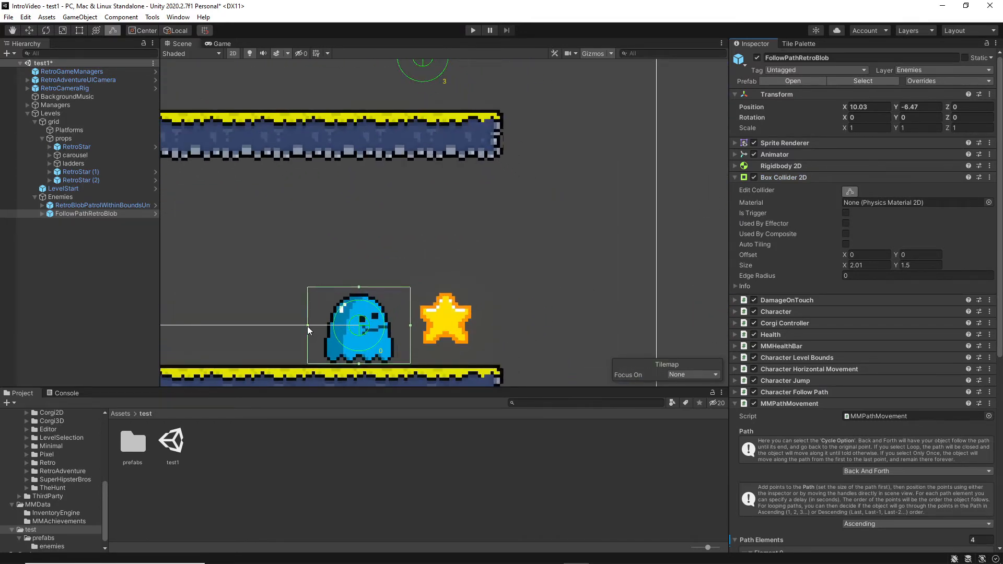
drag(308, 326, 343, 327)
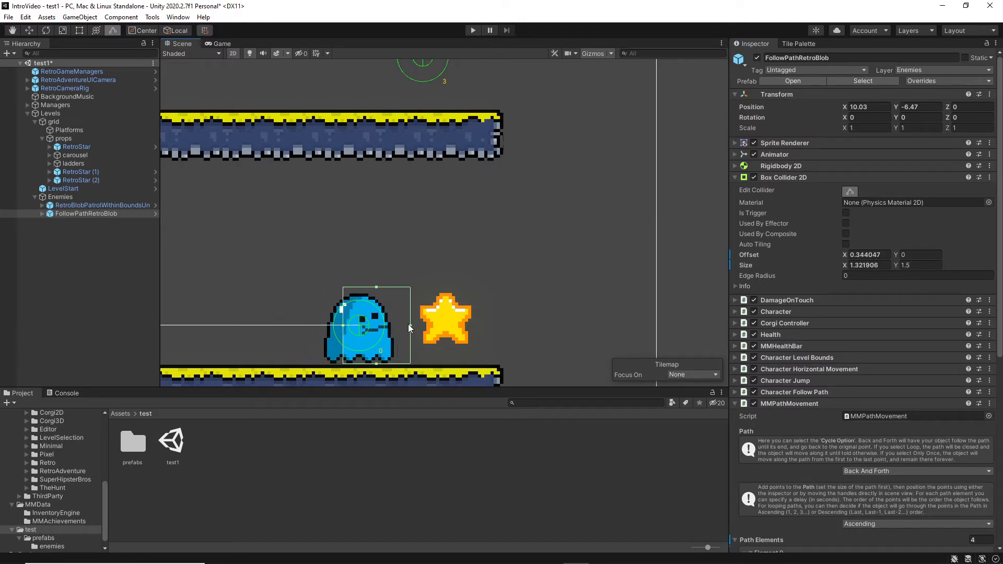
drag(410, 327, 375, 337)
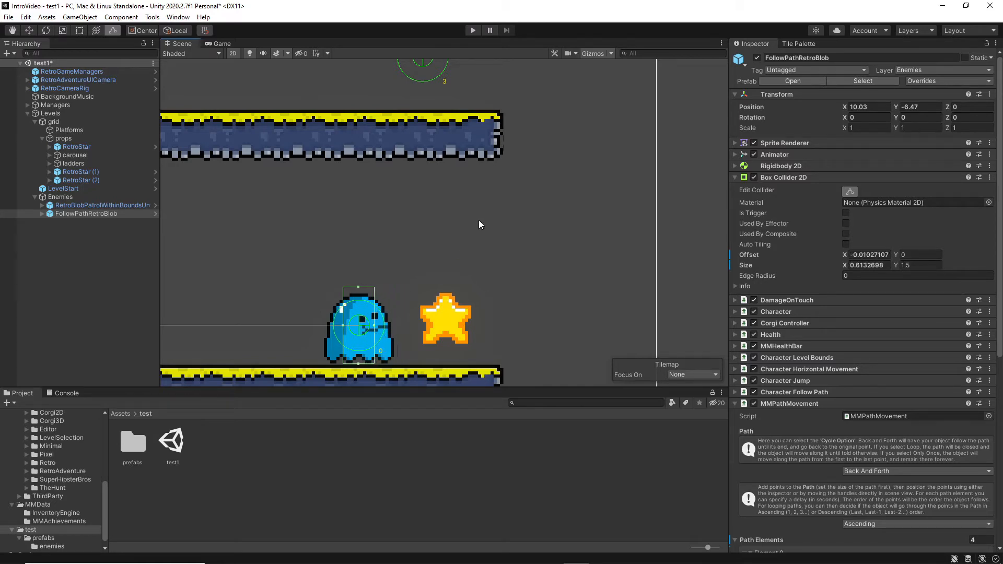
Play-test the blob's route up the ladder and inspect its Character Jump settings
scroll(515, 182, down, 5)
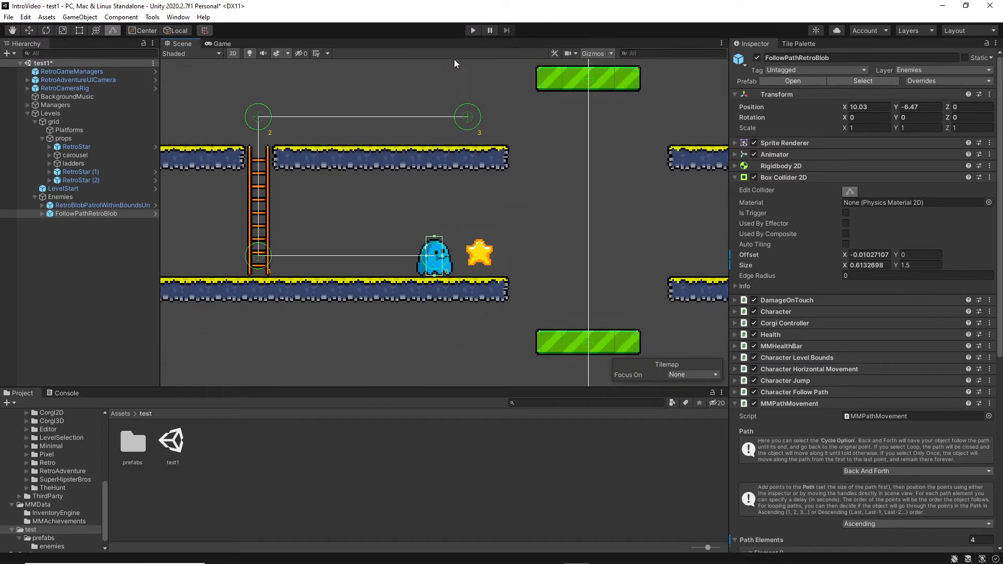
click(473, 31)
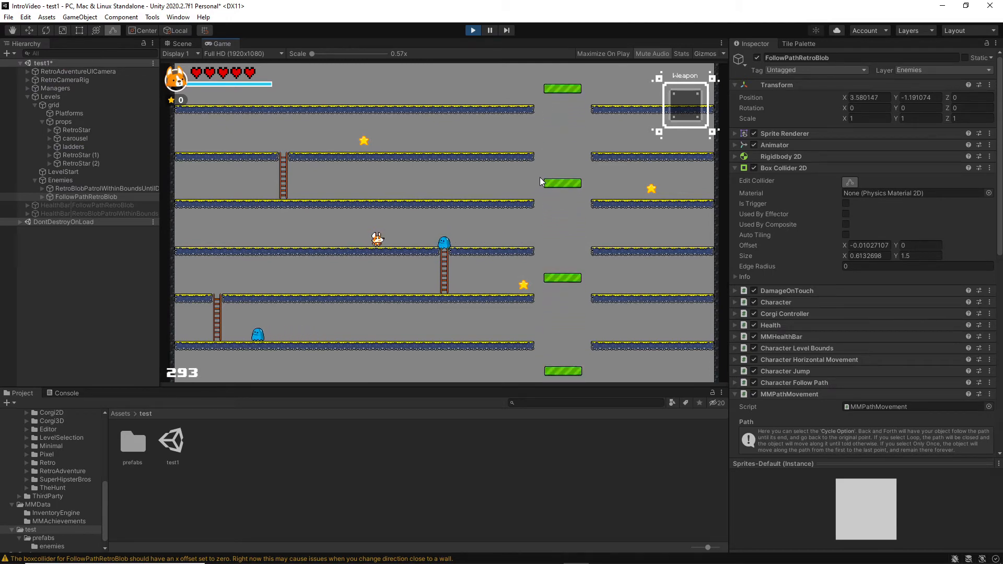
click(472, 31)
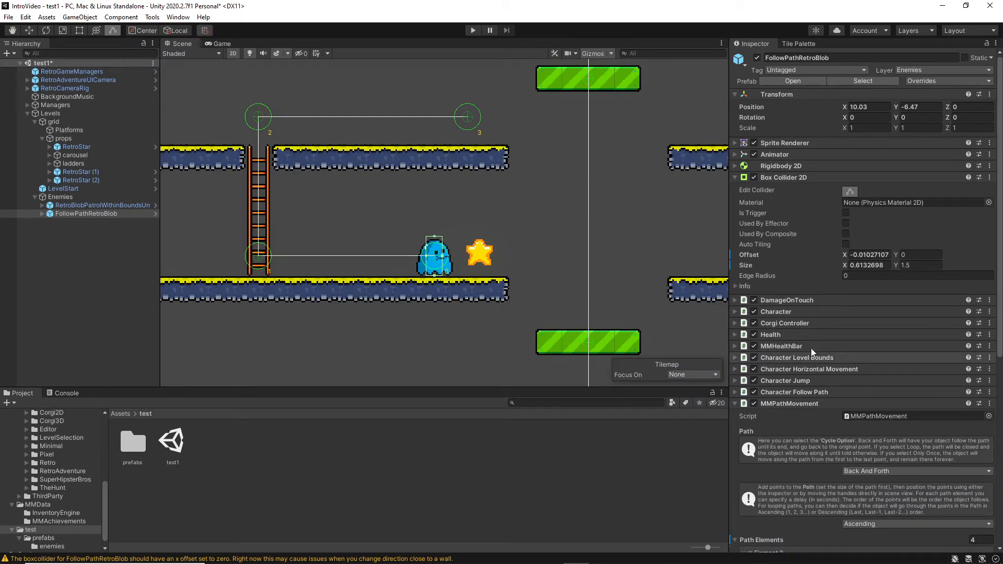
click(736, 381)
scroll(836, 428, down, 3)
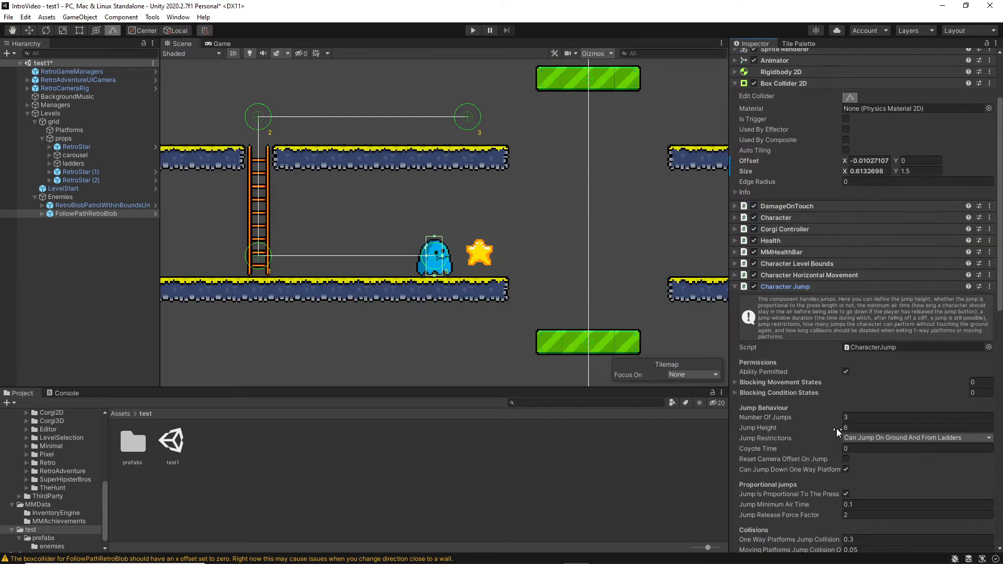
click(735, 286)
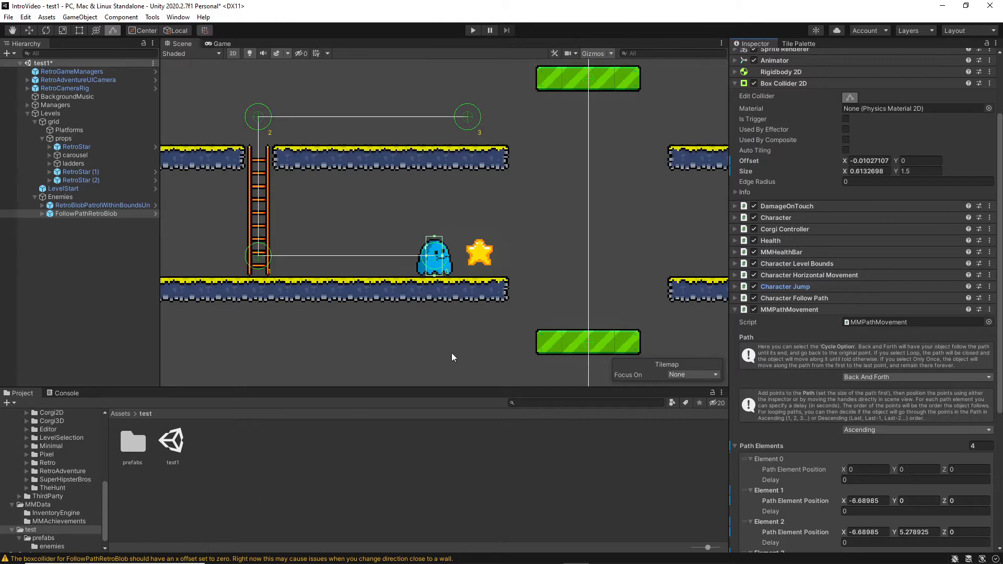
Set the X offset of the FollowPathRetroBlob's Box Collider 2D to 0
scroll(781, 278, up, 3)
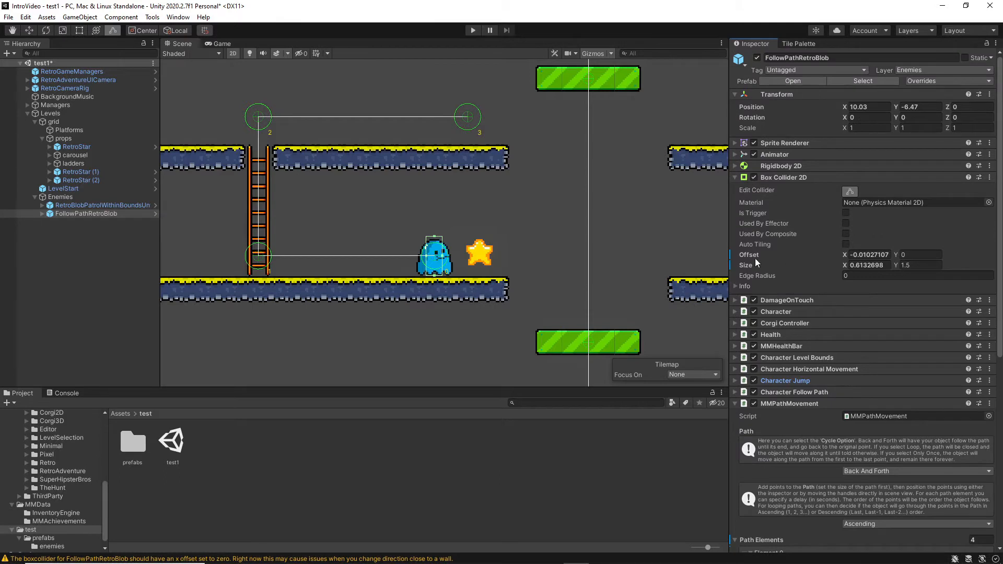
click(862, 255)
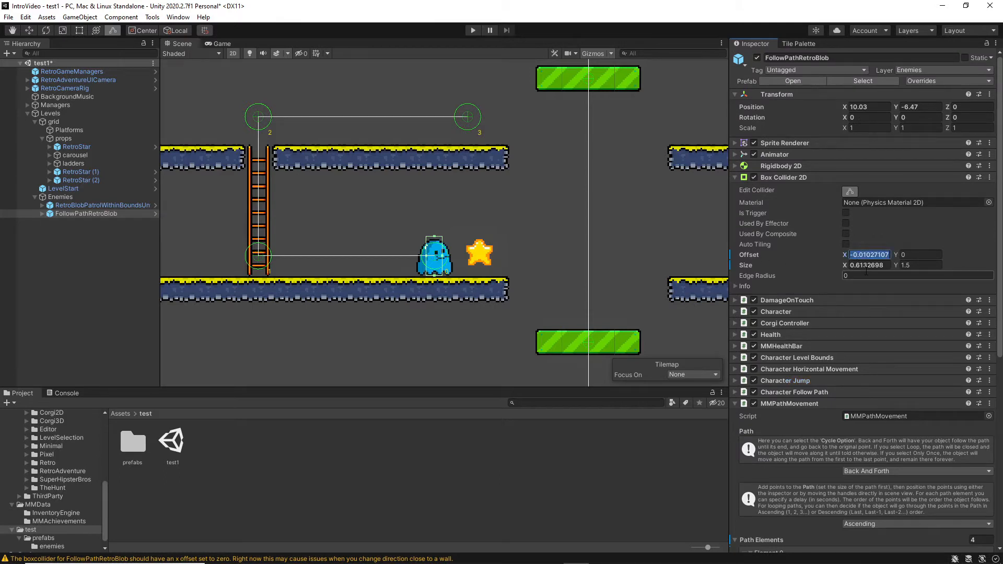
text(0)
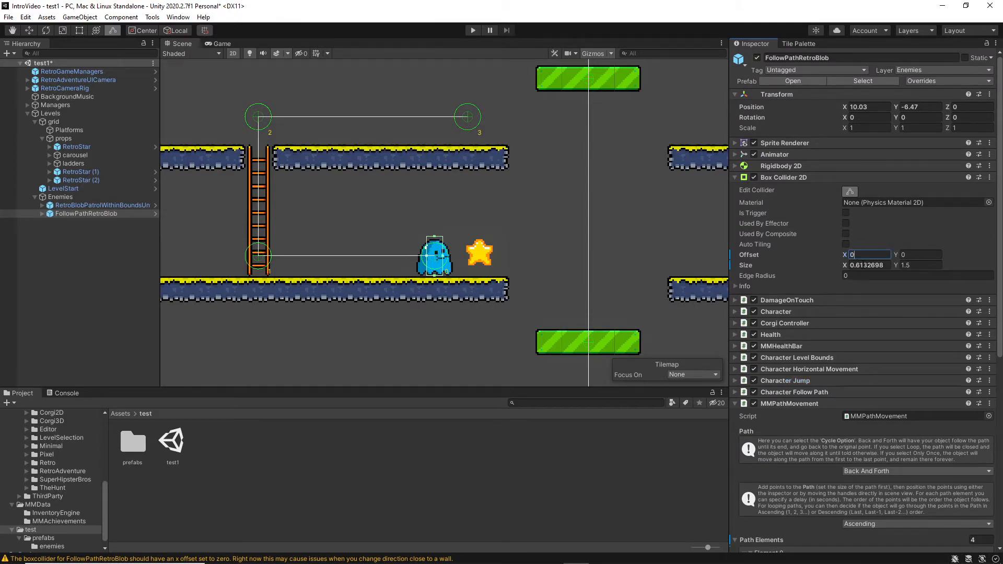
Review the console warning about the box collider and play-test the level with the centred collider
click(59, 393)
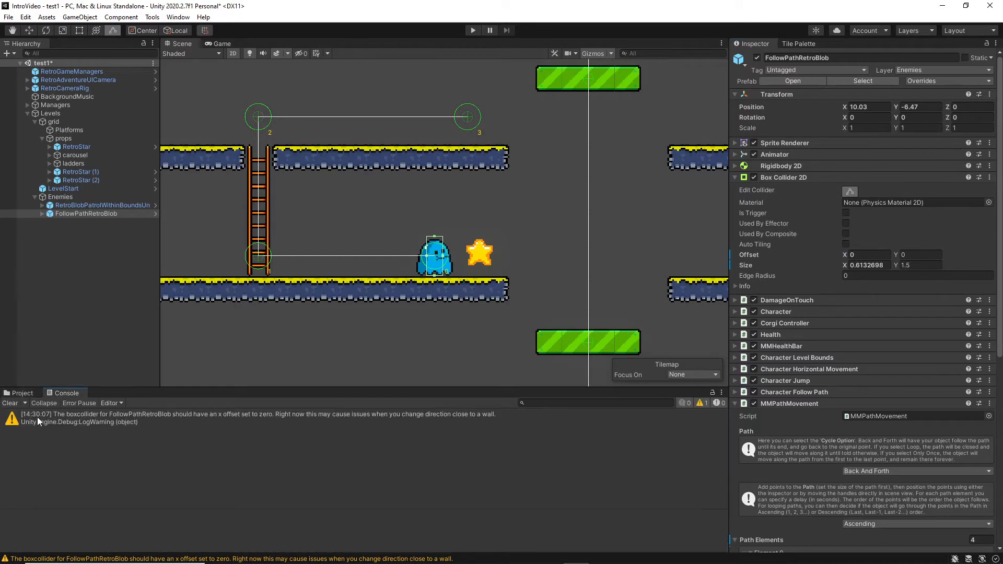
click(19, 393)
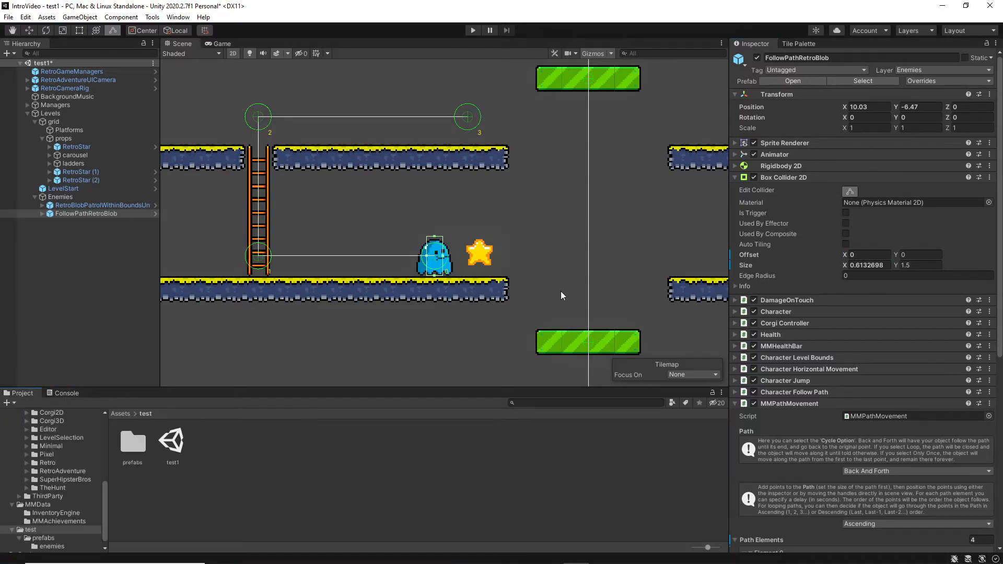
click(472, 30)
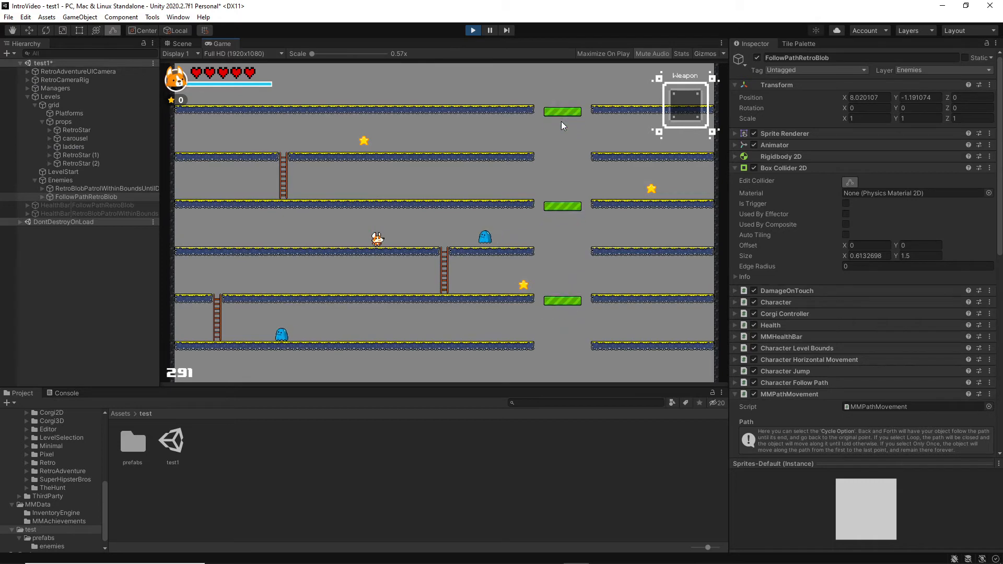
click(472, 31)
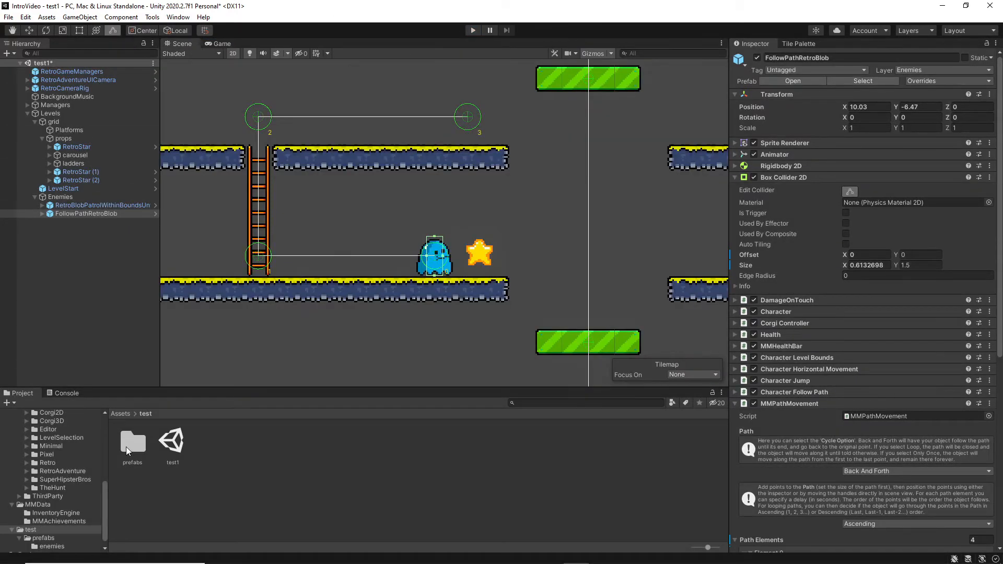
Remove the Character Jump component from the FollowPathRetroBlob prefab in the test enemies folder and return to the scene
double_click(130, 444)
click(135, 448)
double_click(135, 448)
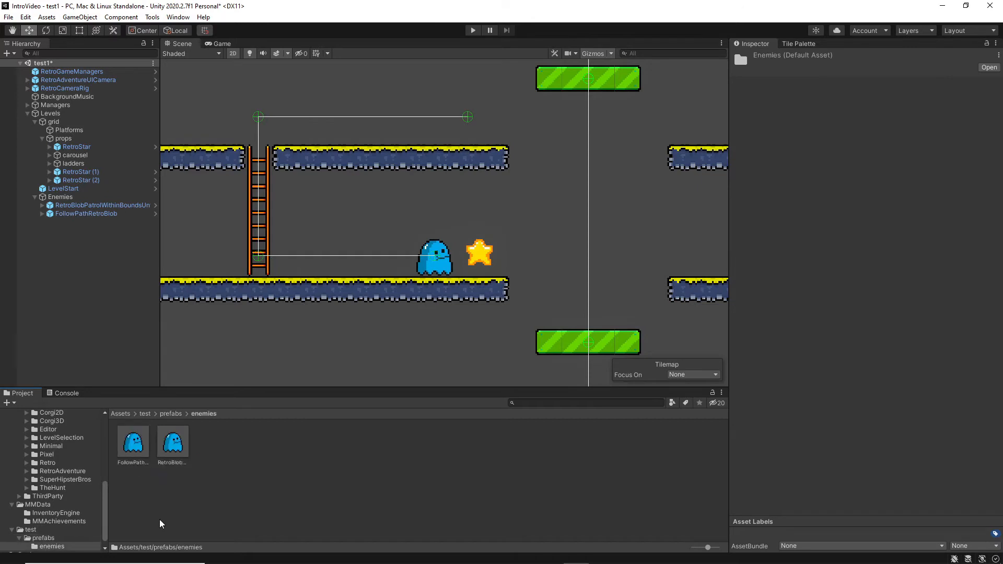
double_click(133, 444)
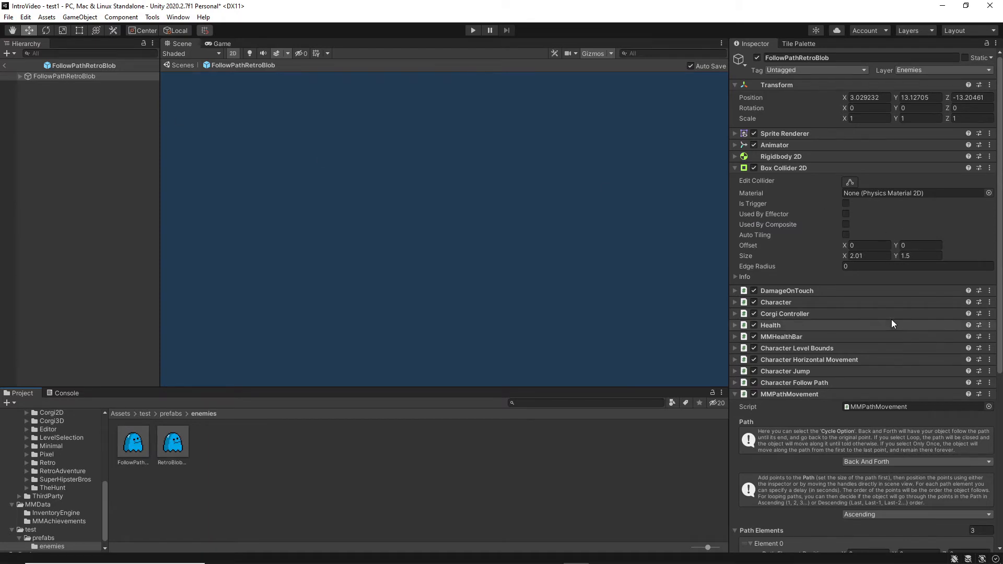
click(990, 371)
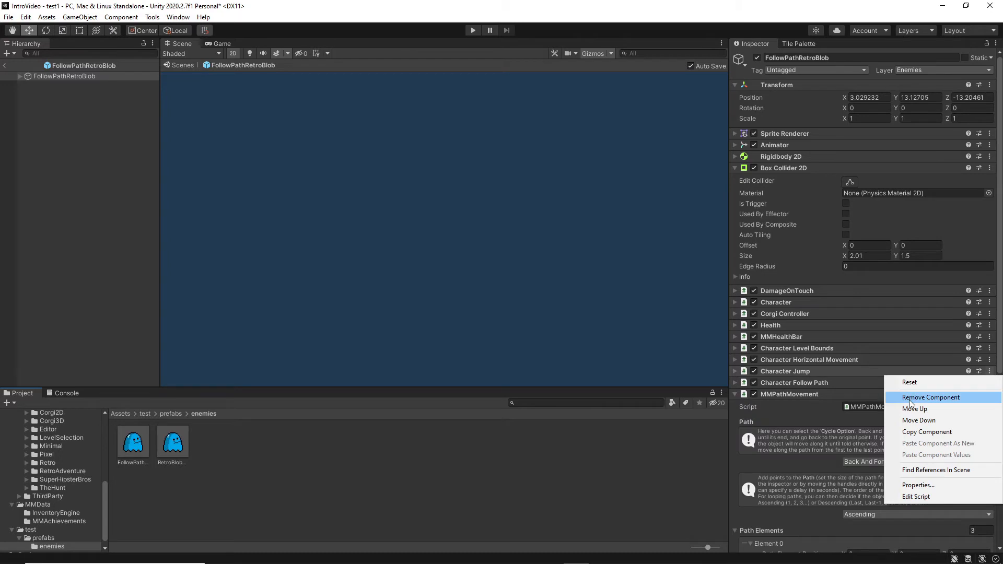
click(909, 400)
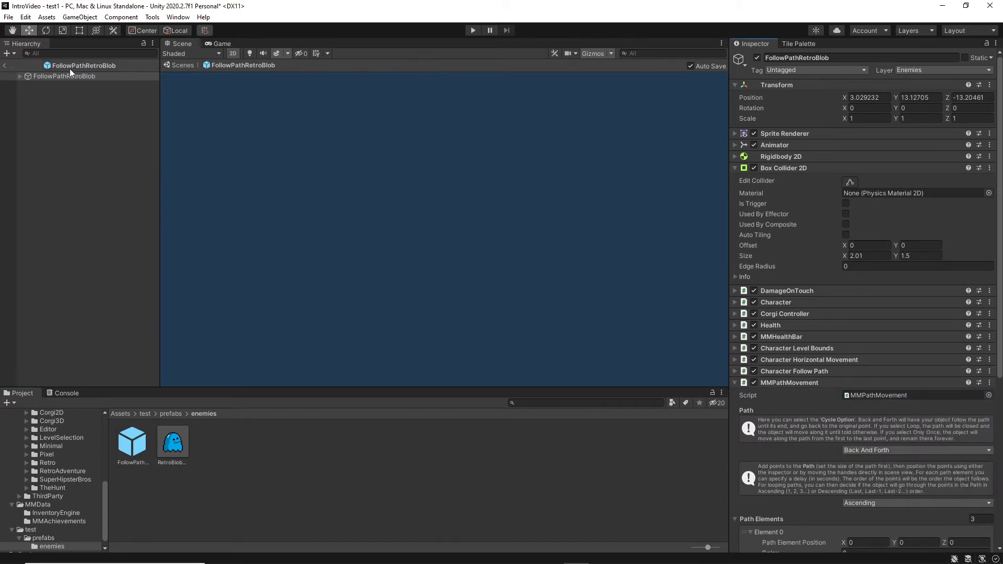
click(4, 65)
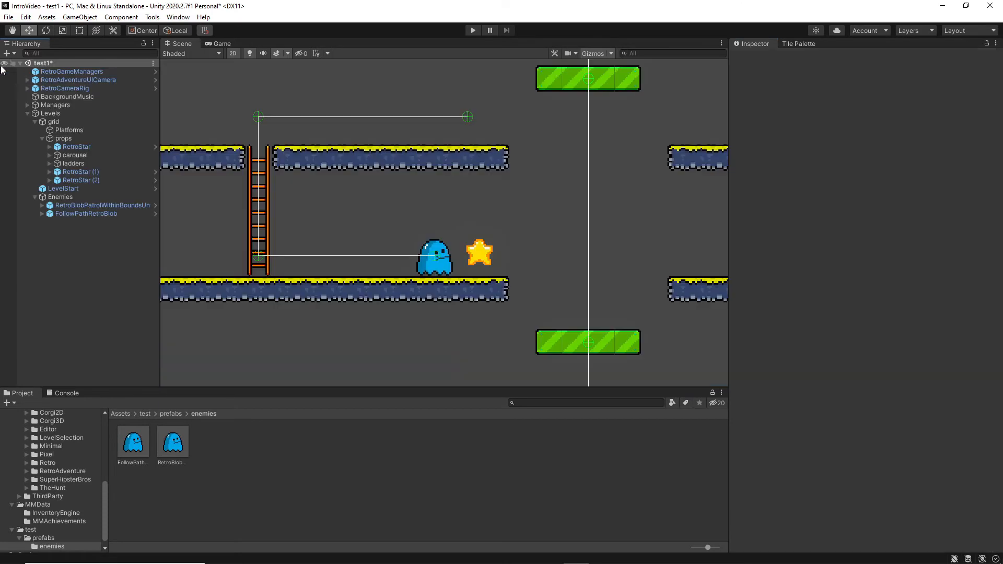
Play-test the level with the FollowPathRetroBlob selected to check its route up the ladder, then stop the game
click(101, 214)
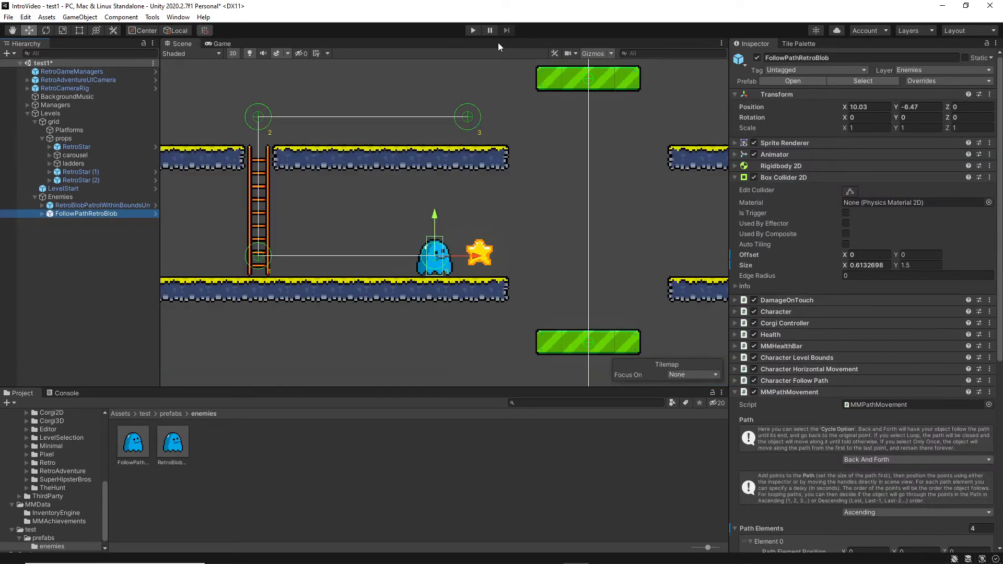
click(473, 31)
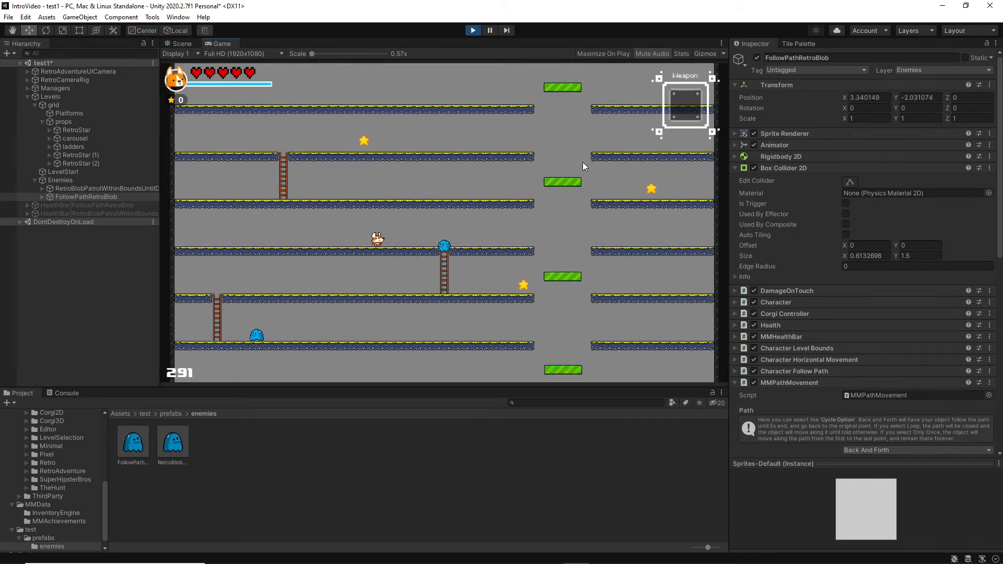
click(474, 31)
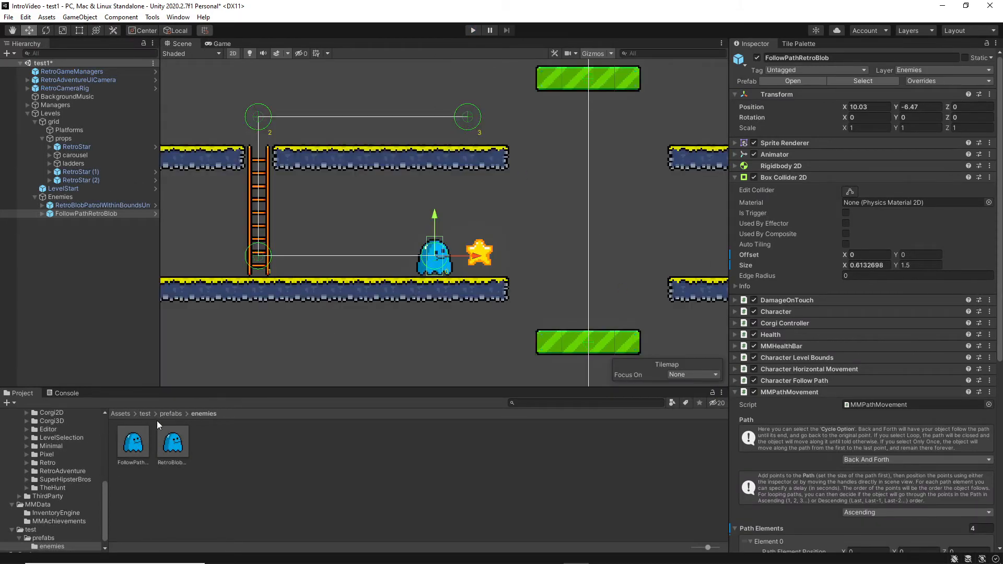
Look through the RetroAdventure demo's PlayableCharacters prefabs and go back to the test project's prefabs folder
click(170, 414)
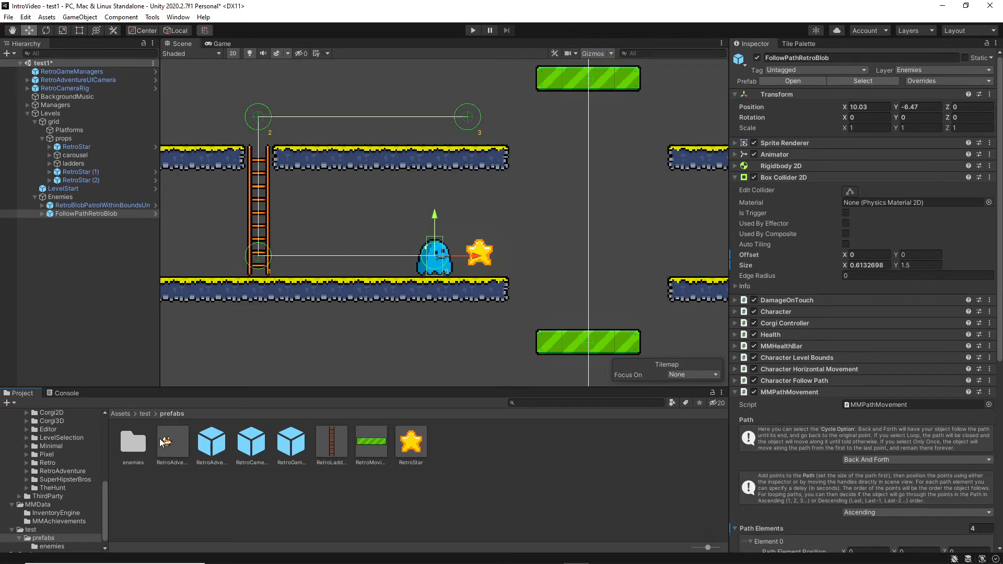
click(58, 471)
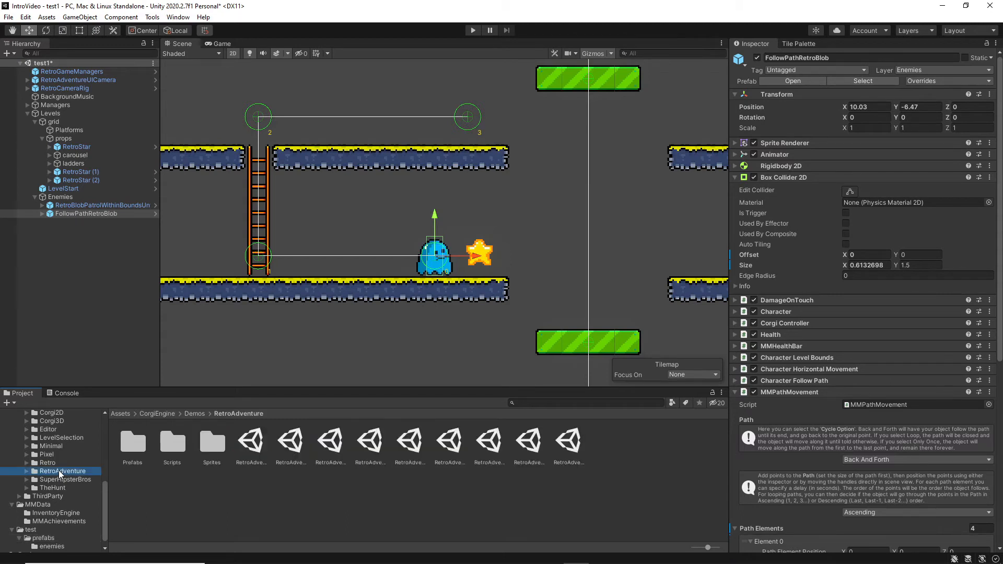
double_click(129, 449)
double_click(249, 448)
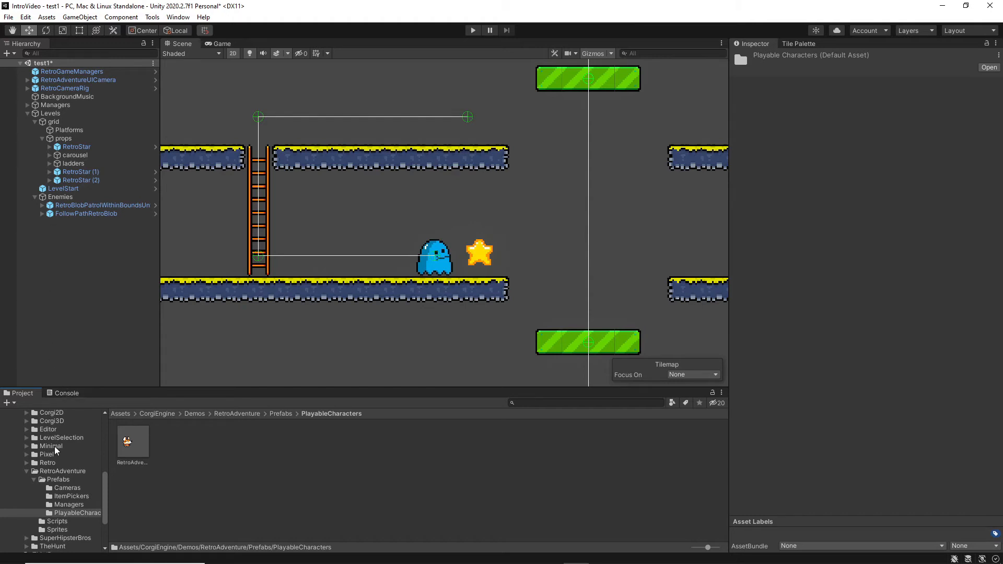
scroll(52, 516, down, 2)
scroll(62, 529, down, 2)
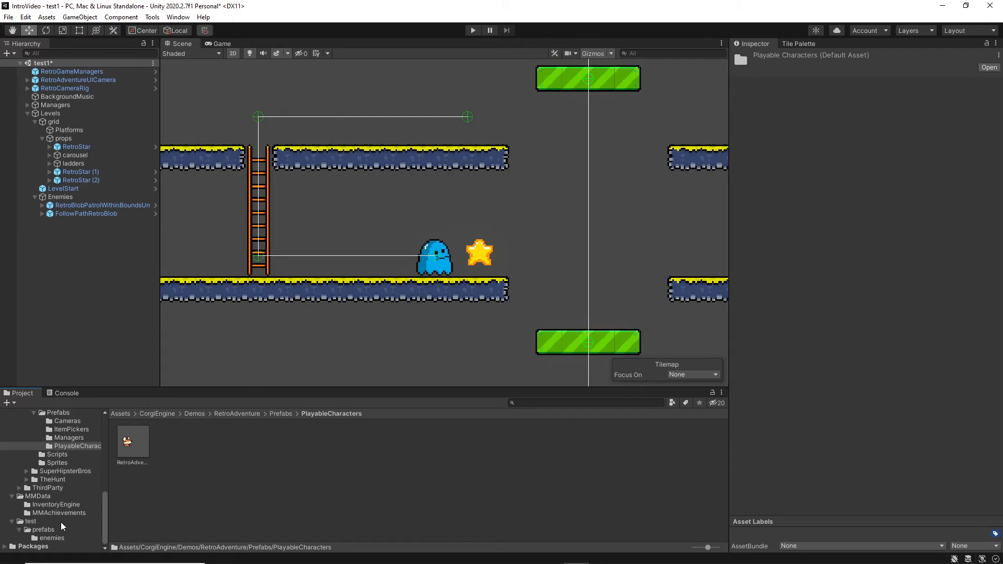
click(54, 530)
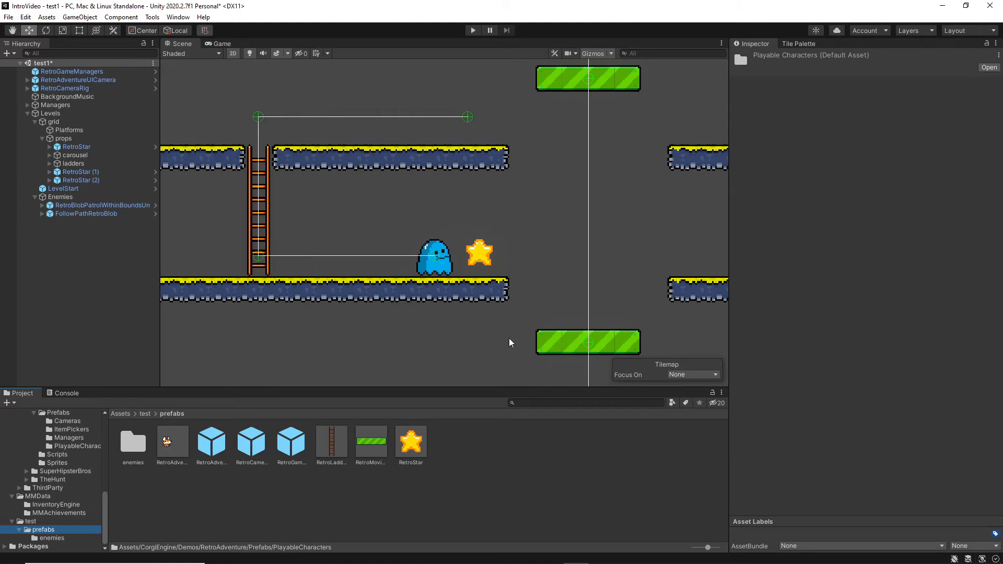
scroll(510, 343, down, 3)
scroll(510, 343, down, 4)
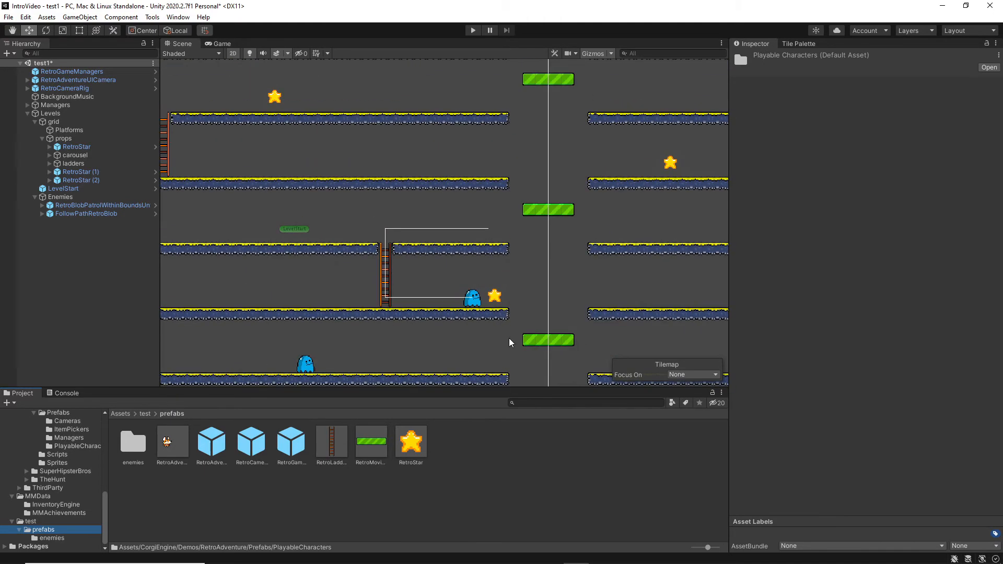
middle_drag(510, 342, 587, 308)
scroll(587, 308, down, 3)
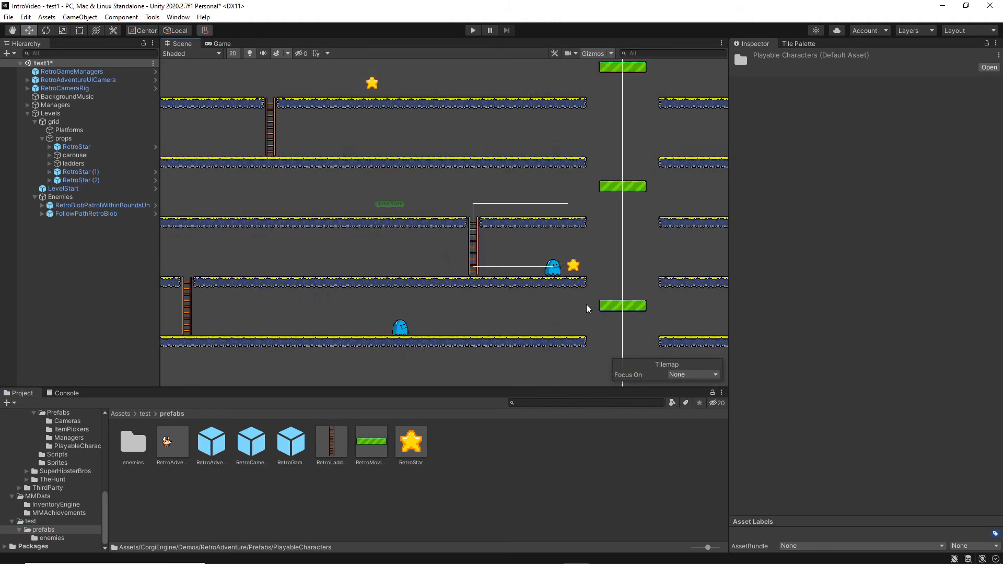
scroll(587, 309, down, 3)
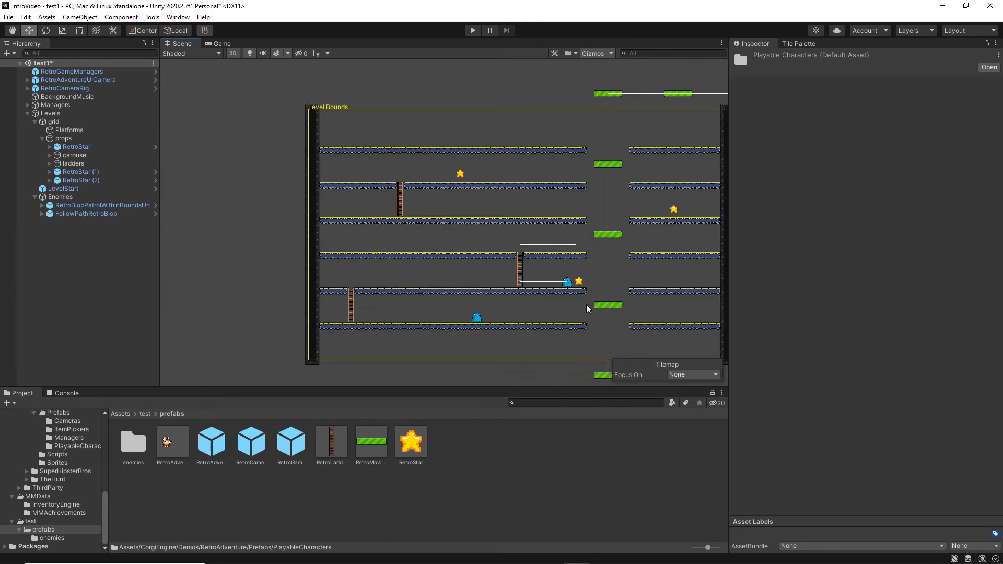
middle_drag(587, 307, 494, 285)
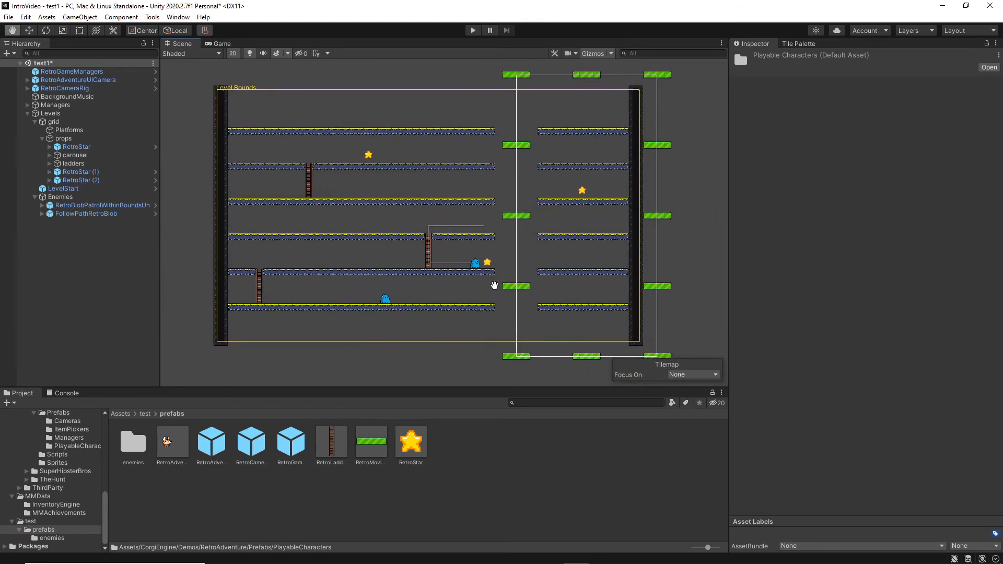
Open the RetroAdventureCorgi prefab in the test prefabs folder and remove its Character Crouch and Character Dash components
double_click(172, 442)
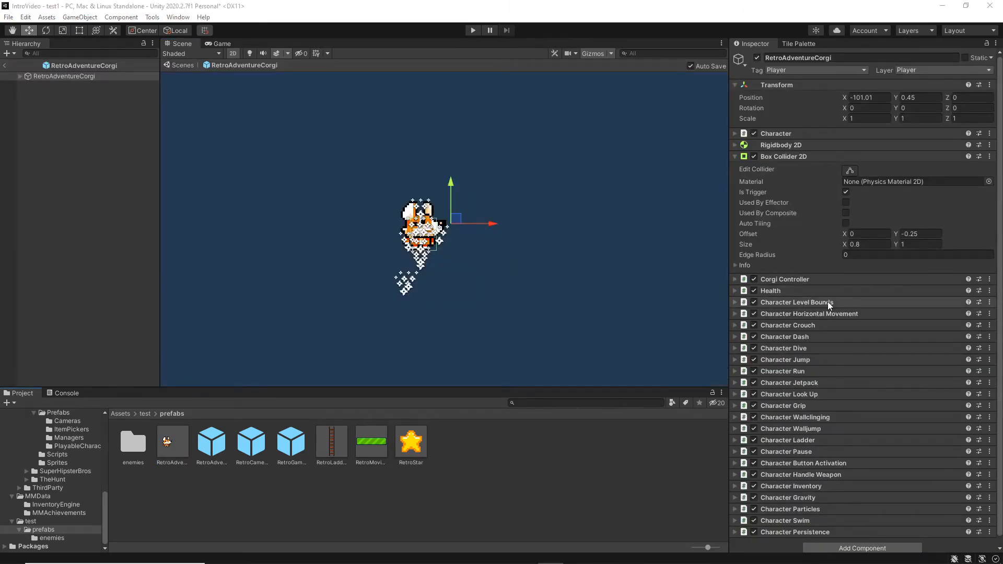
scroll(830, 303, down, 1)
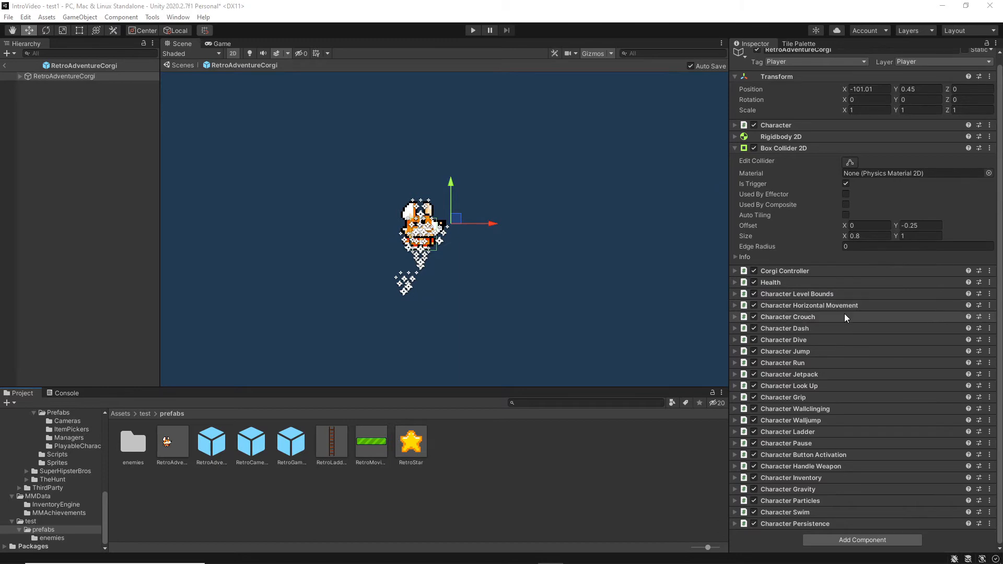
click(989, 316)
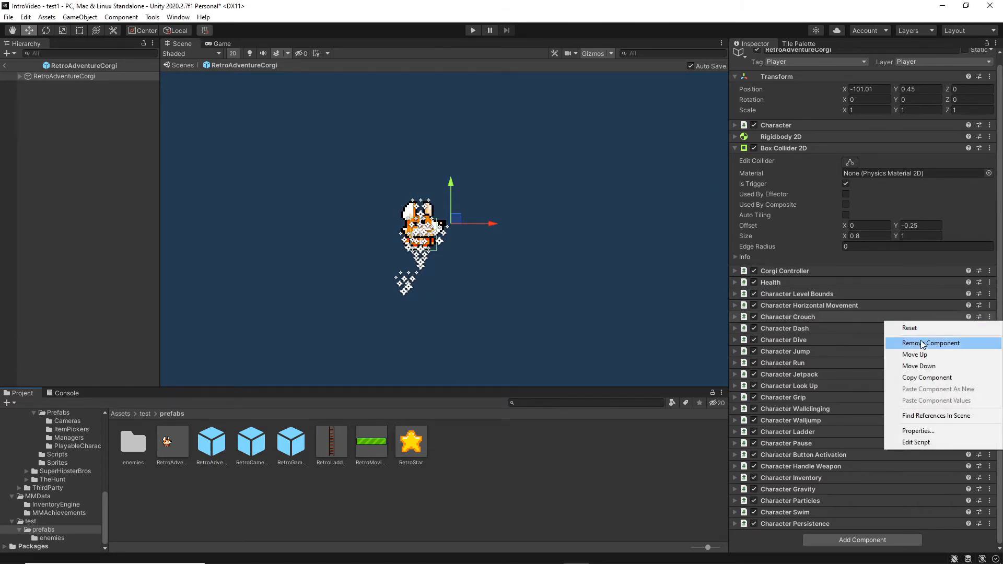
click(927, 343)
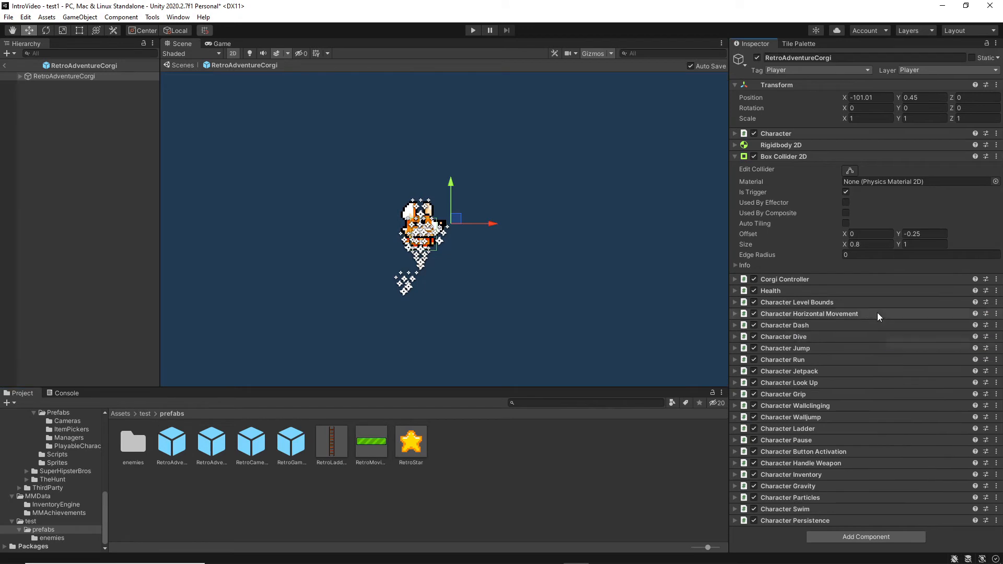
click(995, 326)
click(930, 351)
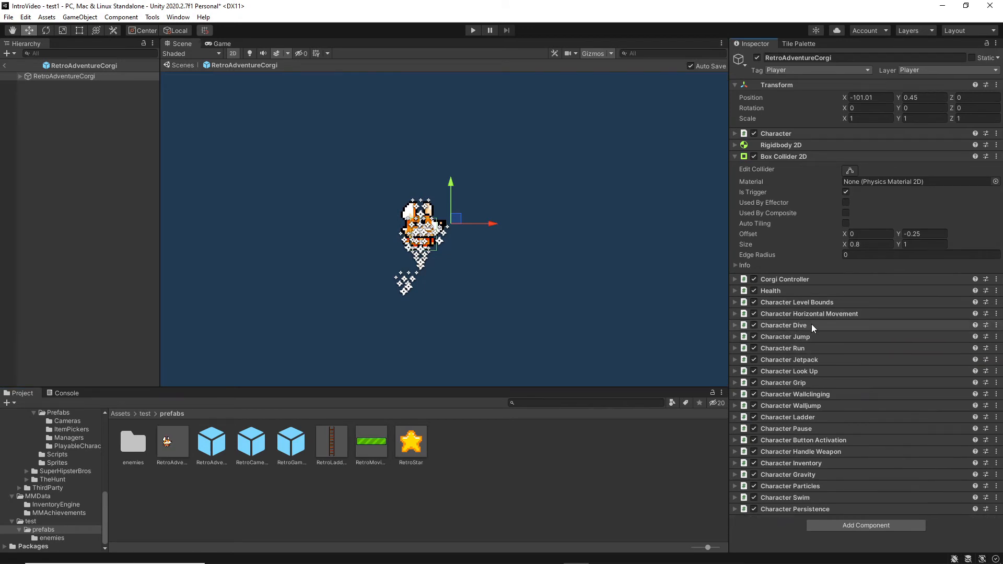
Remove the Character Dive, Character Jetpack and Character Look Up components from the RetroAdventureCorgi prefab
click(996, 325)
click(926, 352)
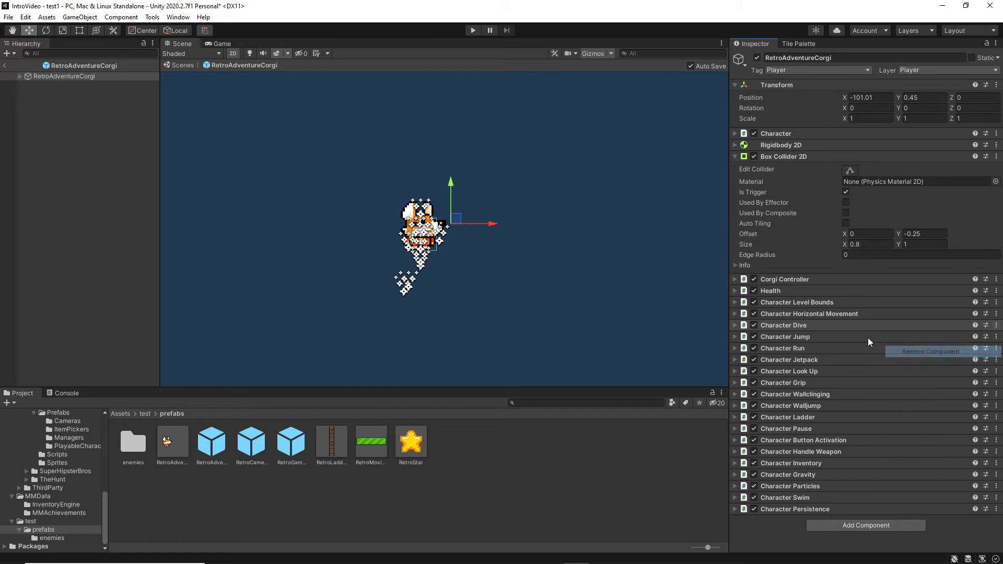
click(995, 348)
click(932, 374)
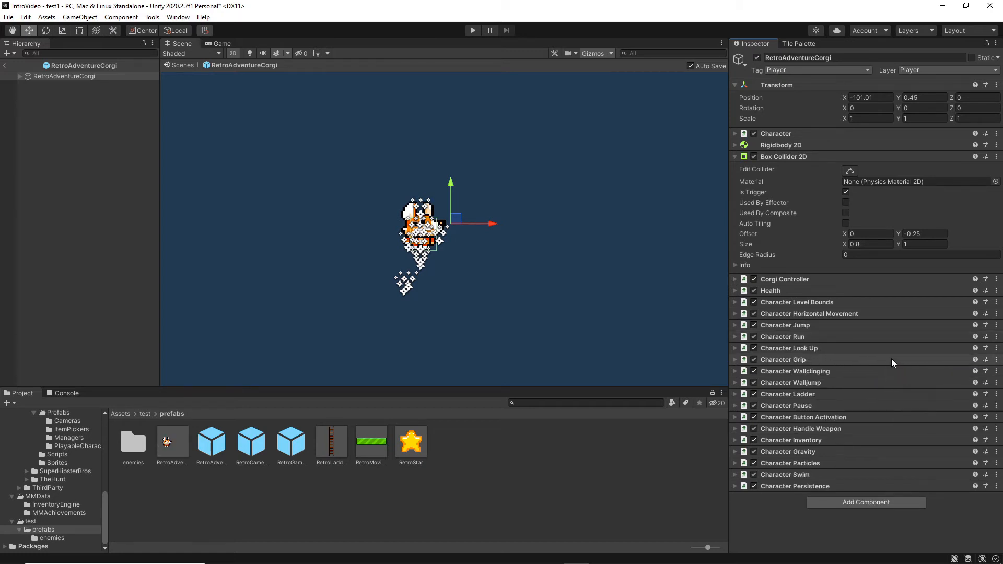
click(996, 348)
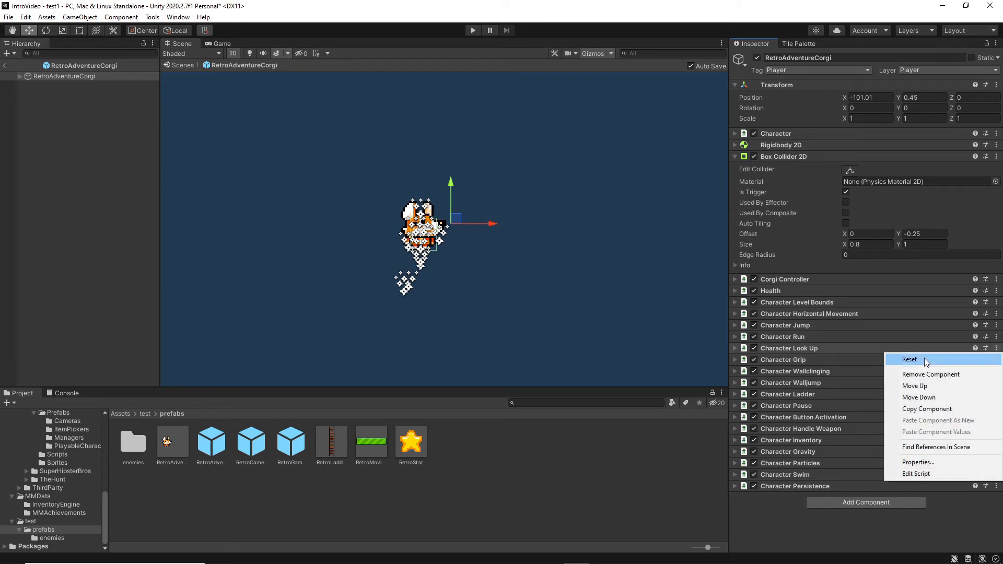
click(862, 374)
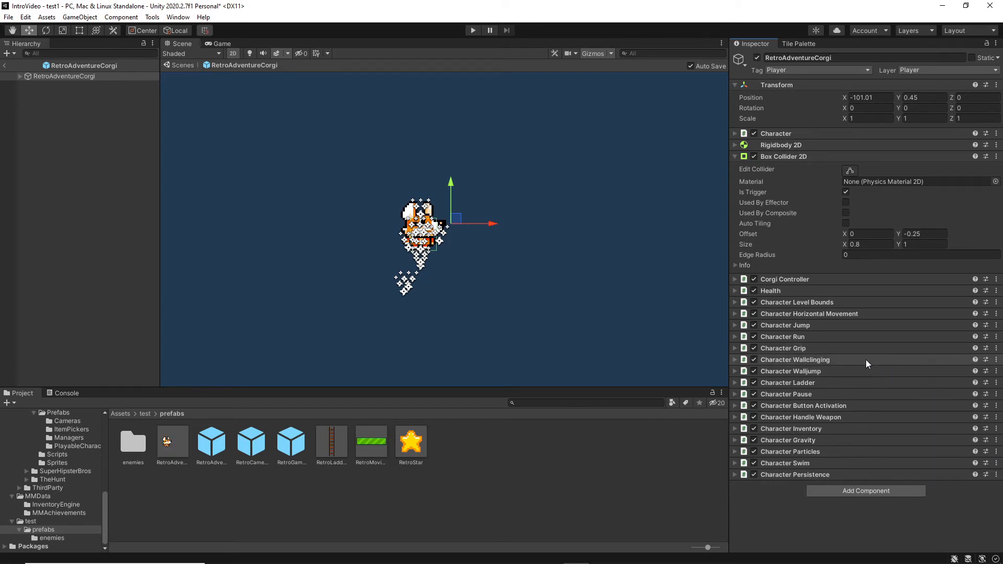
Remove the Character Grip, Character Wallclinging and Character Walljump components from the RetroAdventureCorgi prefab
click(995, 348)
click(929, 375)
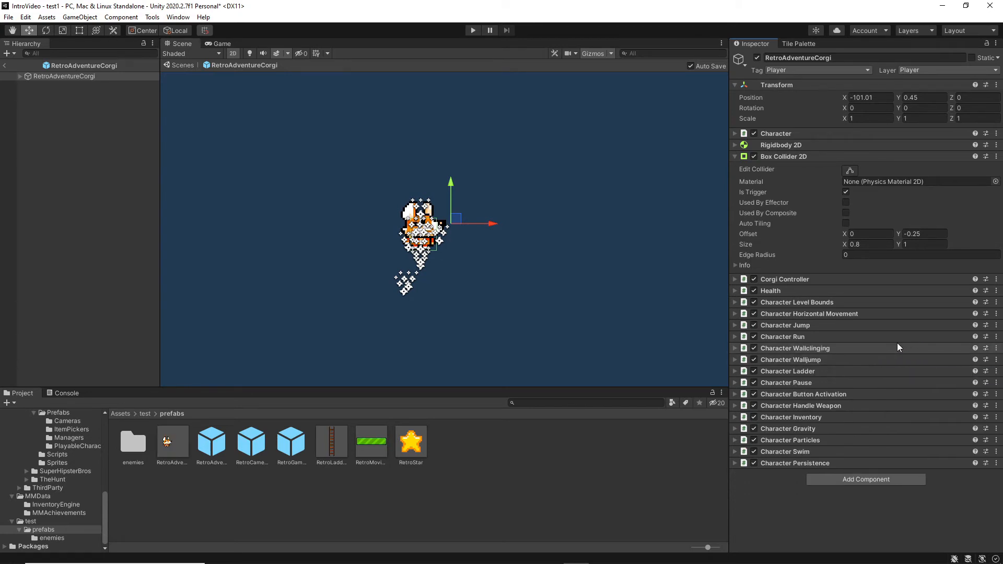
click(996, 348)
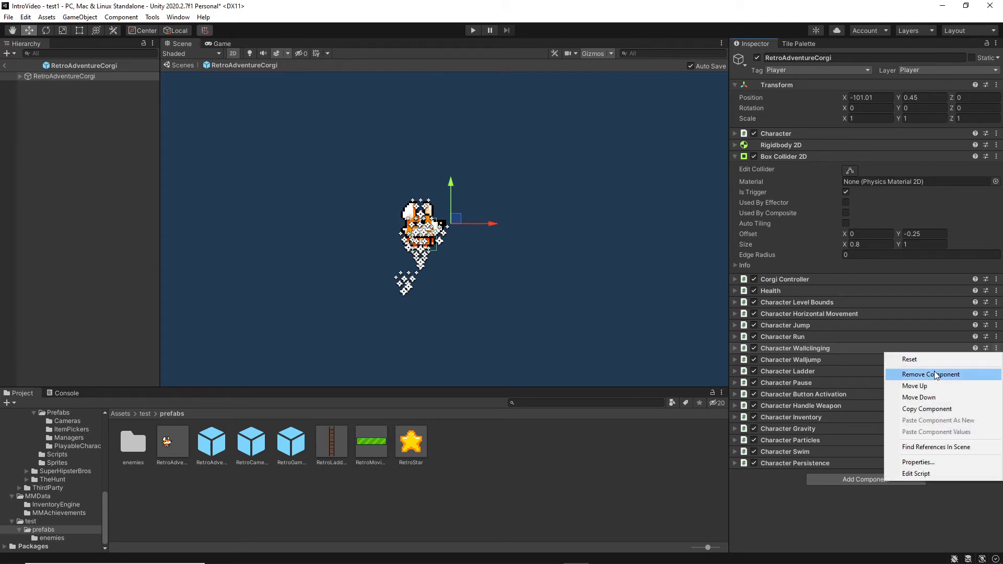
click(924, 372)
click(996, 348)
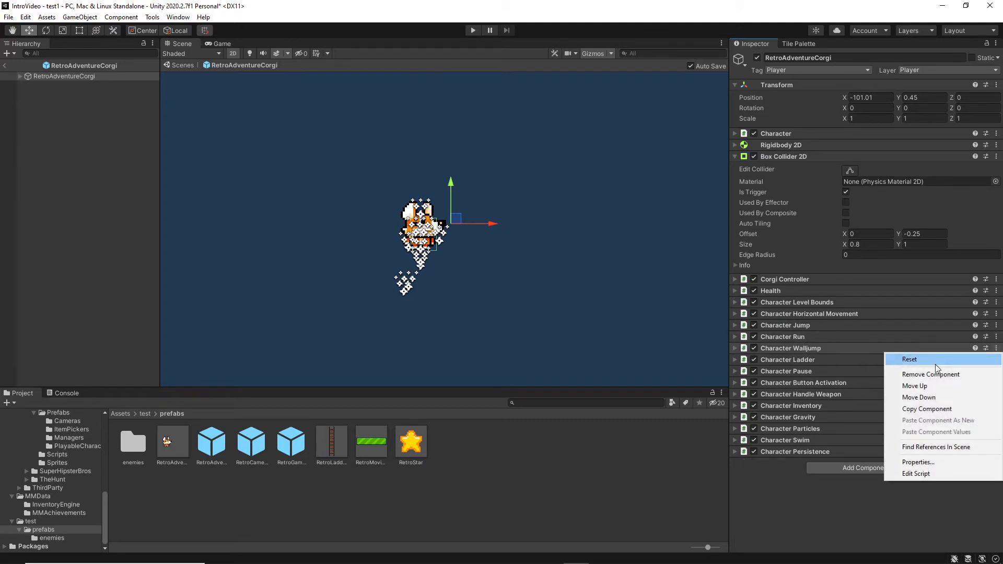
click(927, 373)
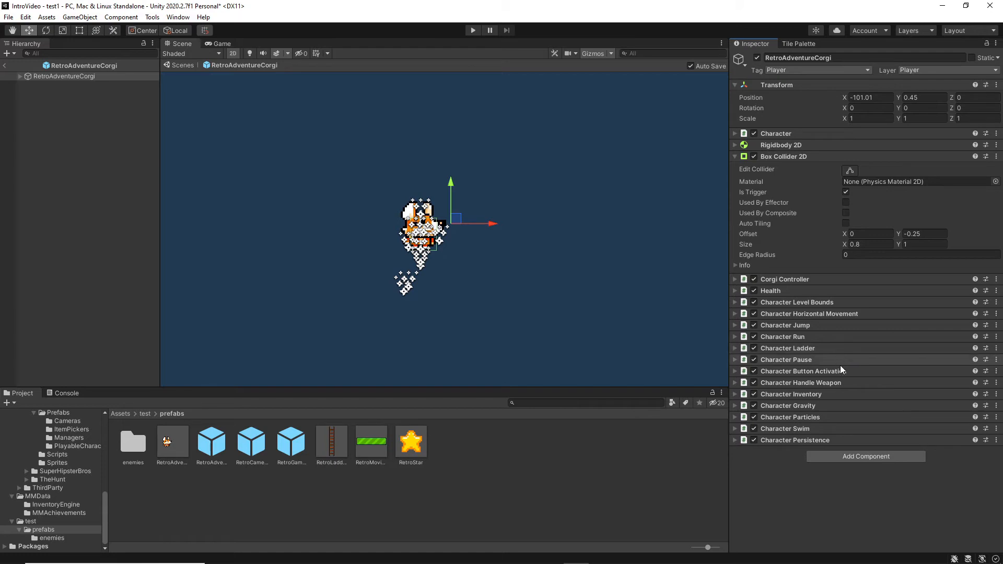
Remove the Character Handle Weapon, Character Inventory and Character Swim components from the RetroAdventureCorgi prefab
click(996, 382)
click(928, 408)
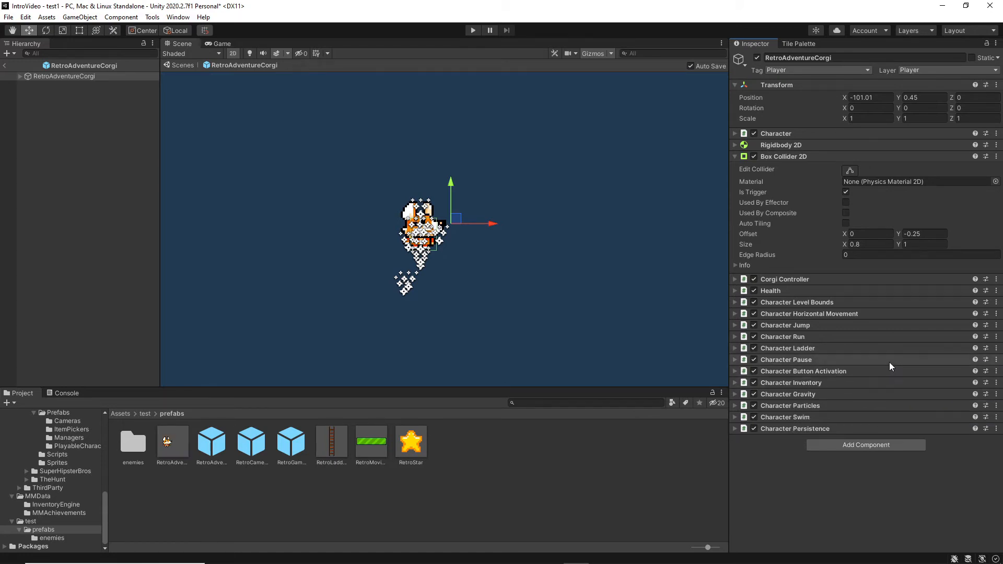
click(995, 383)
click(928, 408)
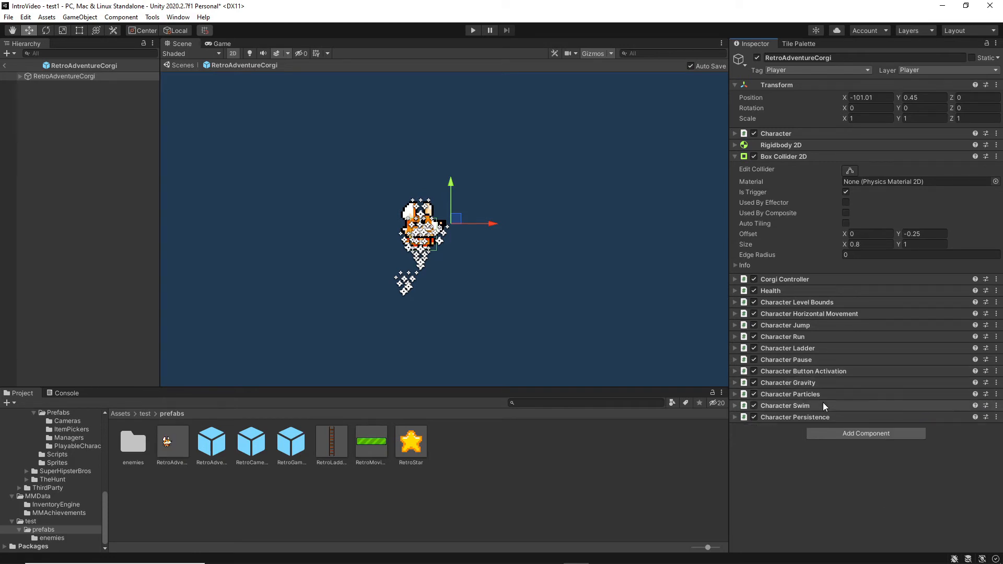
click(996, 406)
click(916, 433)
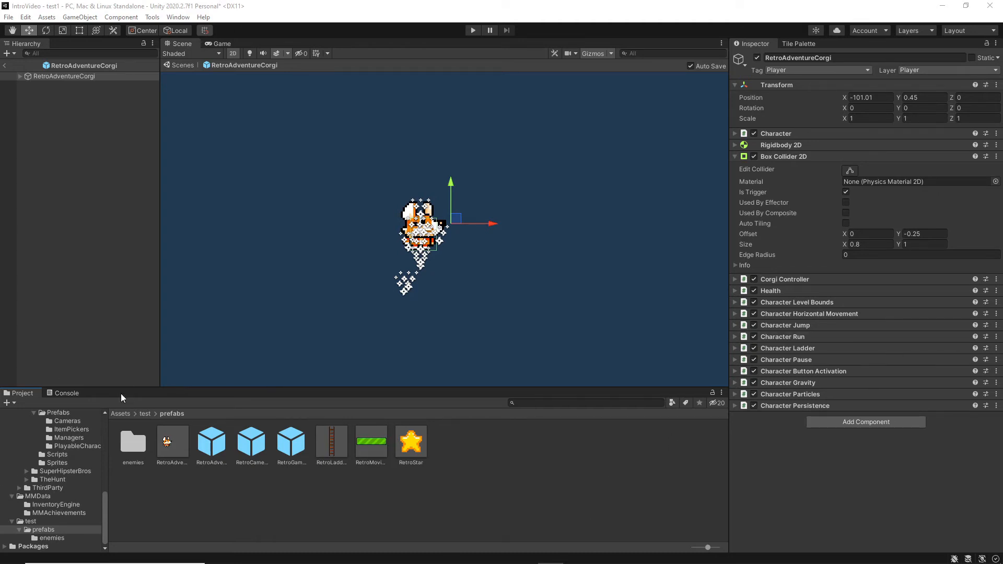
Return from the corgi prefab to the test1 scene, inspect the LevelManager and run a brief playtest
click(5, 66)
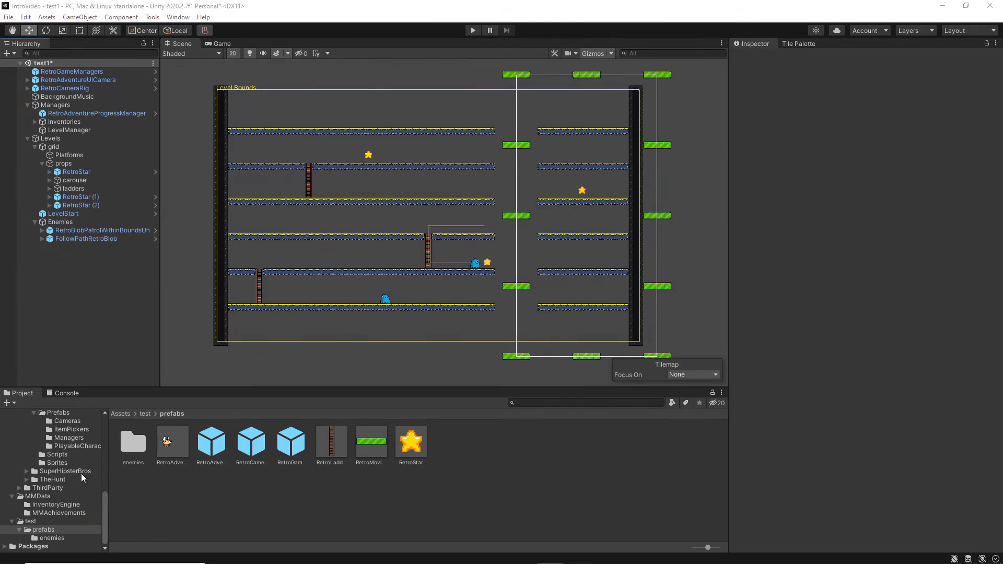
click(58, 130)
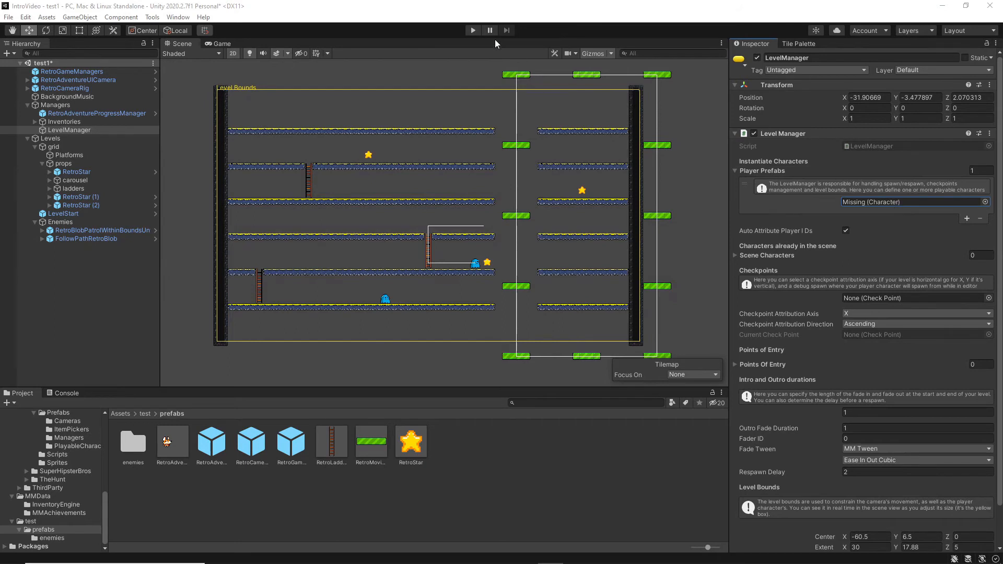
click(472, 31)
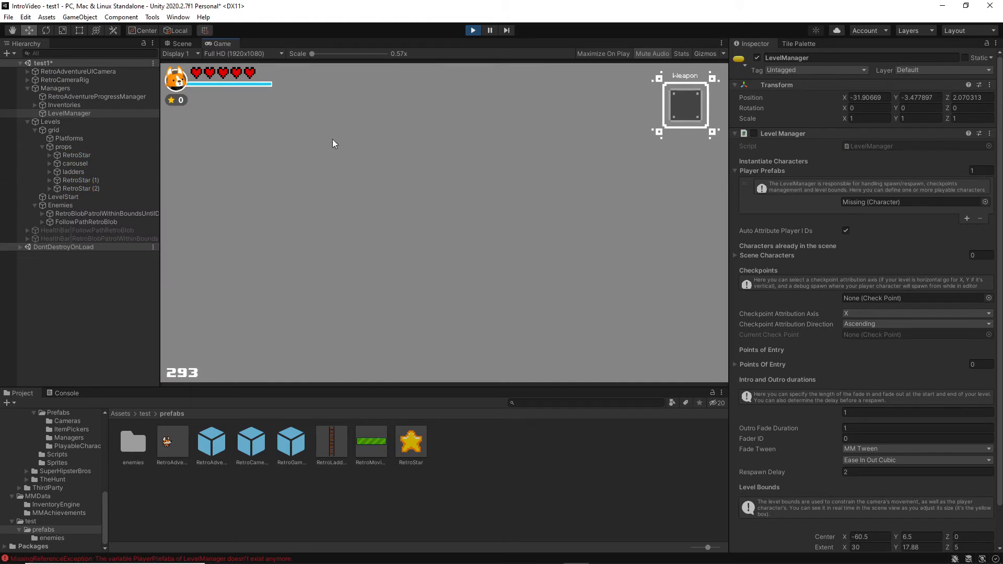
click(472, 31)
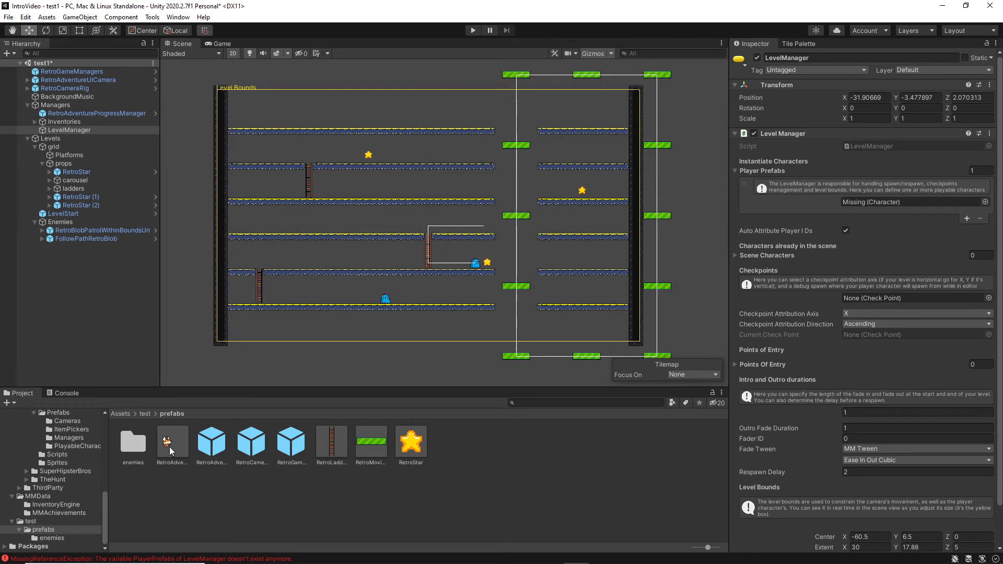
Assign the RetroAdventureCorgi prefab from the test prefabs folder as the LevelManager's player prefab and clear the console
drag(170, 448, 912, 207)
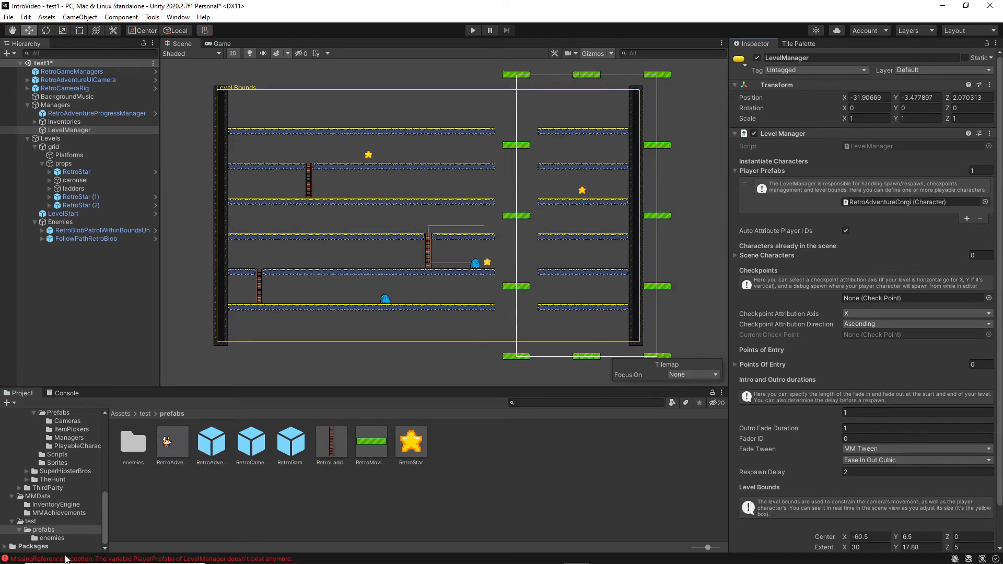
click(52, 393)
click(13, 404)
click(19, 392)
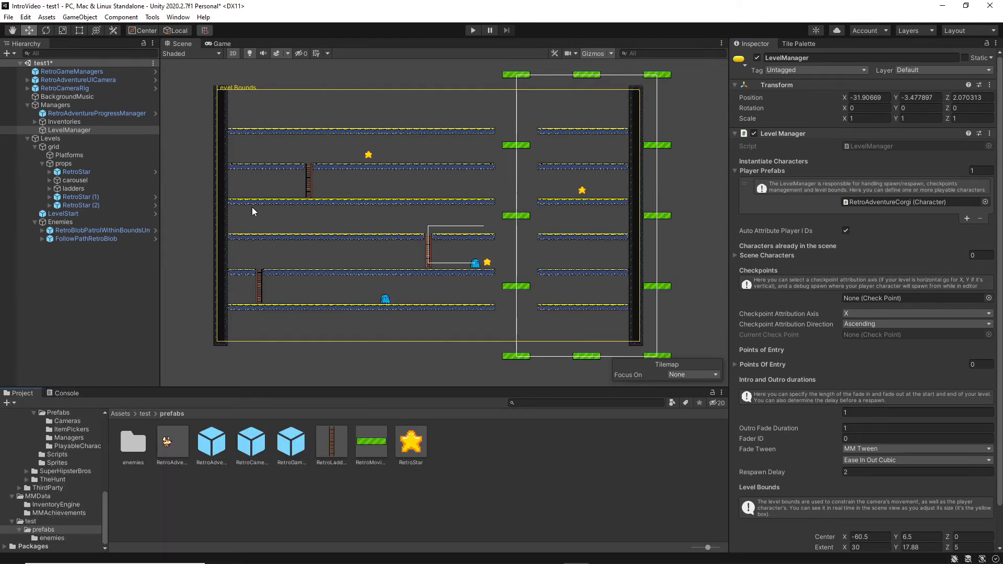
Playtest the level by walking the corgi right to the ladder and climbing down, and stop the playtest
click(474, 31)
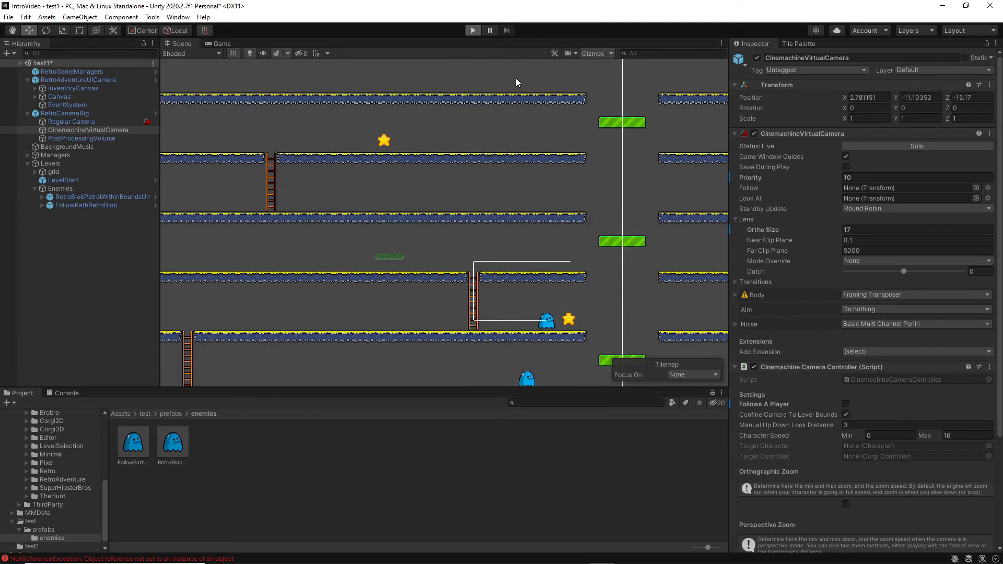
key(ctrl+p)
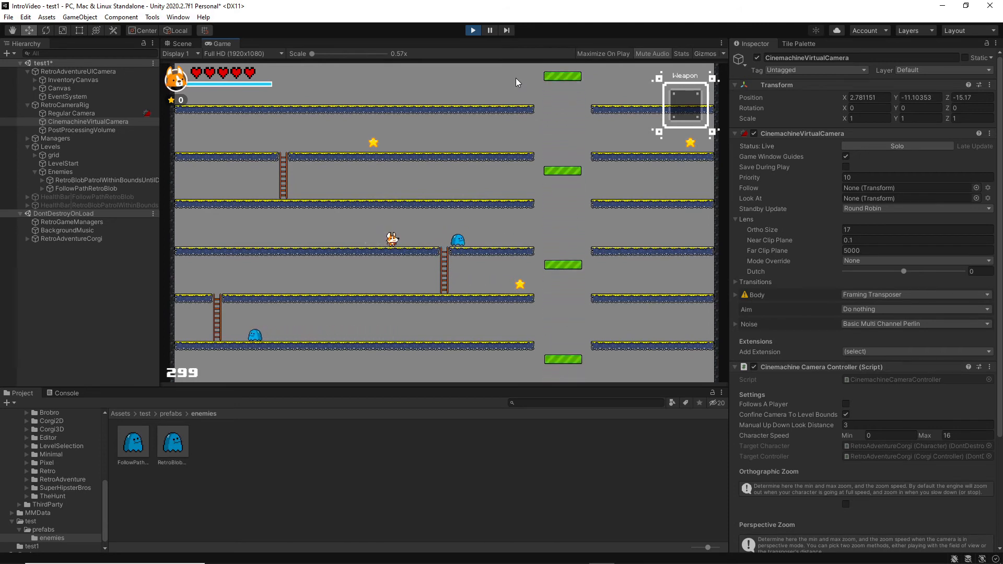
key(Right)
key(Down)
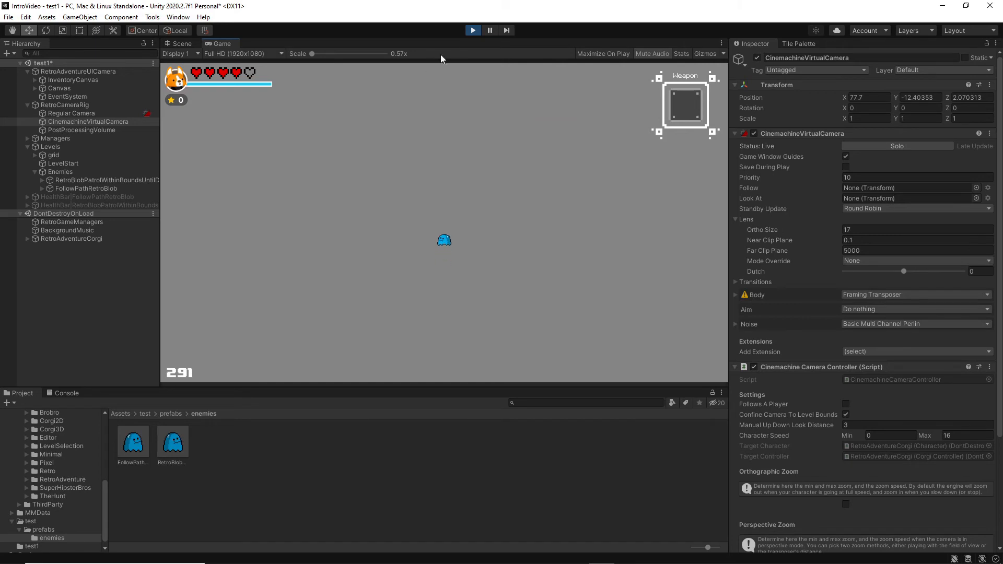
click(472, 30)
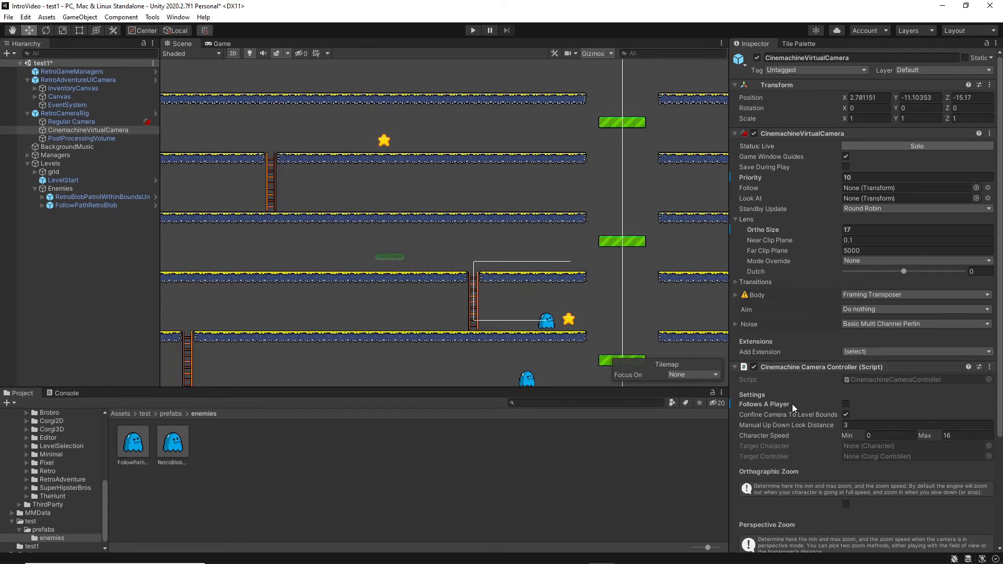
Enable Follows A Player on the CinemachineVirtualCamera's camera controller and playtest the corgi walking to the ladder and climbing down
click(845, 404)
click(472, 30)
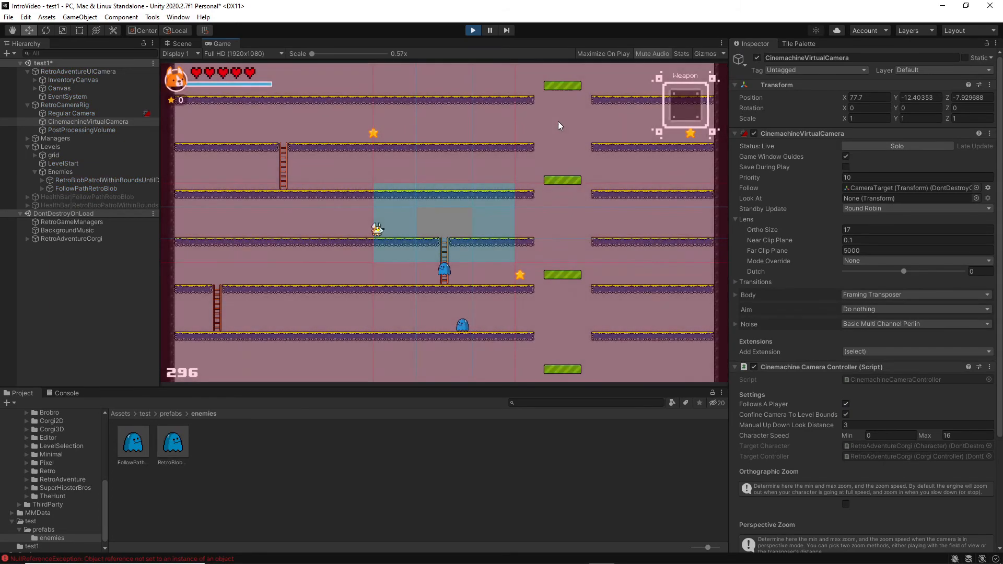
click(66, 72)
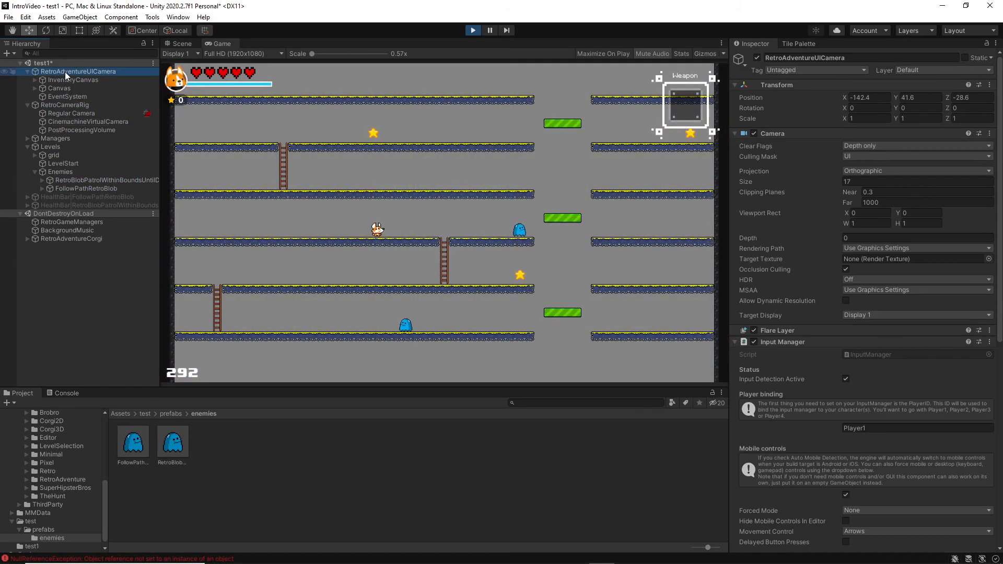
click(398, 201)
key(d)
key(d)
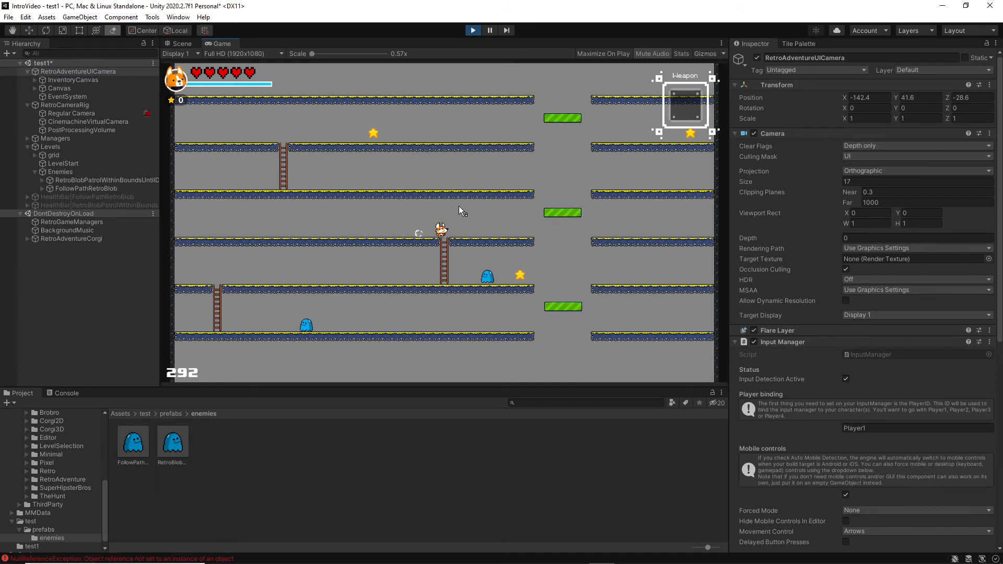
key(s)
key(s)
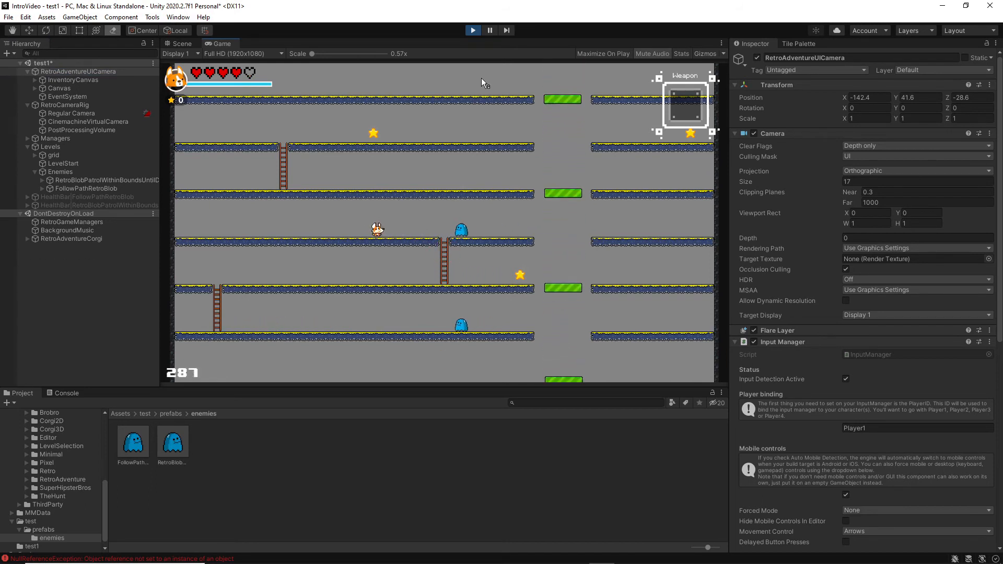
click(473, 29)
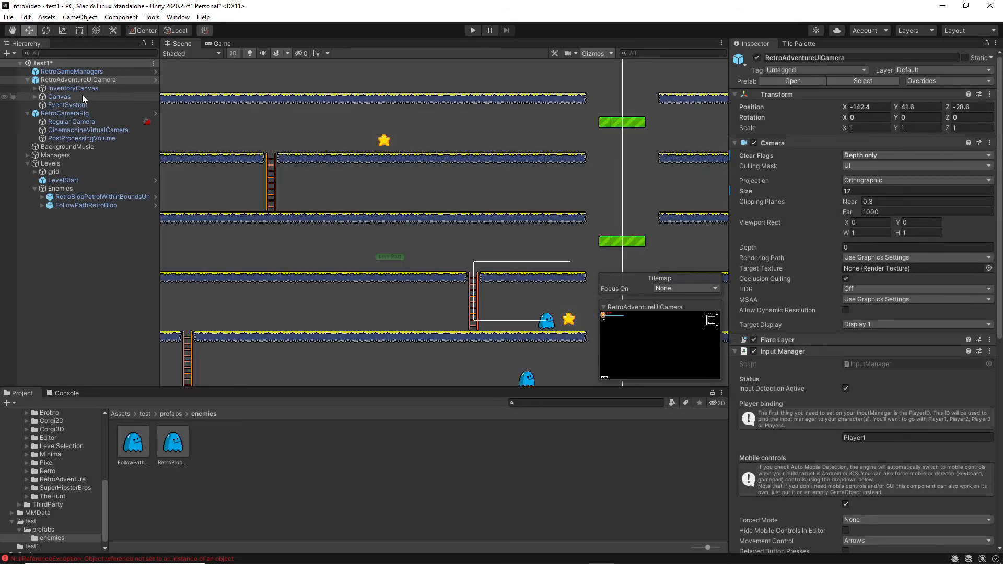
Erase a stretch of Platforms tiles from the middle of the second-lowest platform row, between its two ladders
click(70, 129)
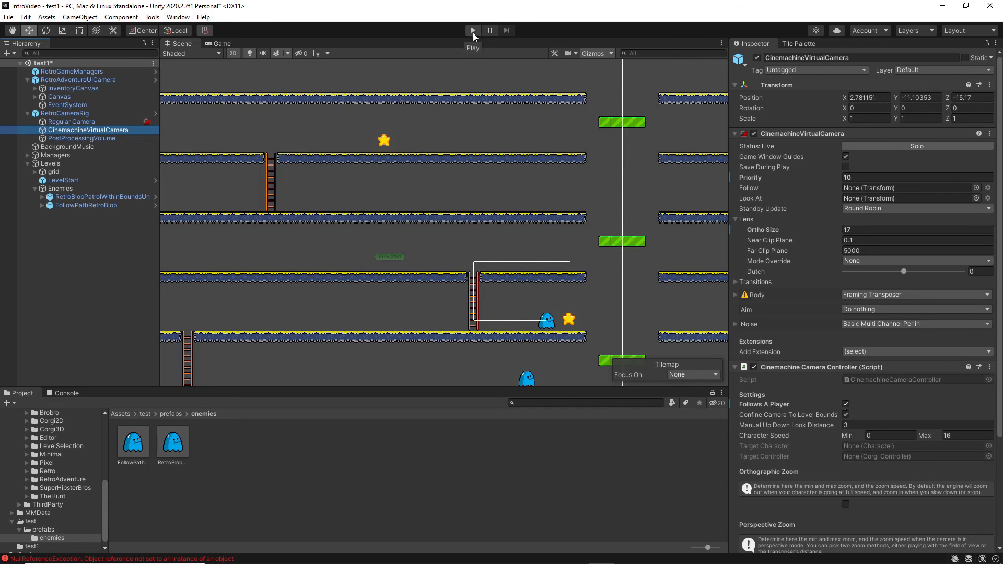
scroll(481, 192, down, 3)
scroll(493, 194, down, 2)
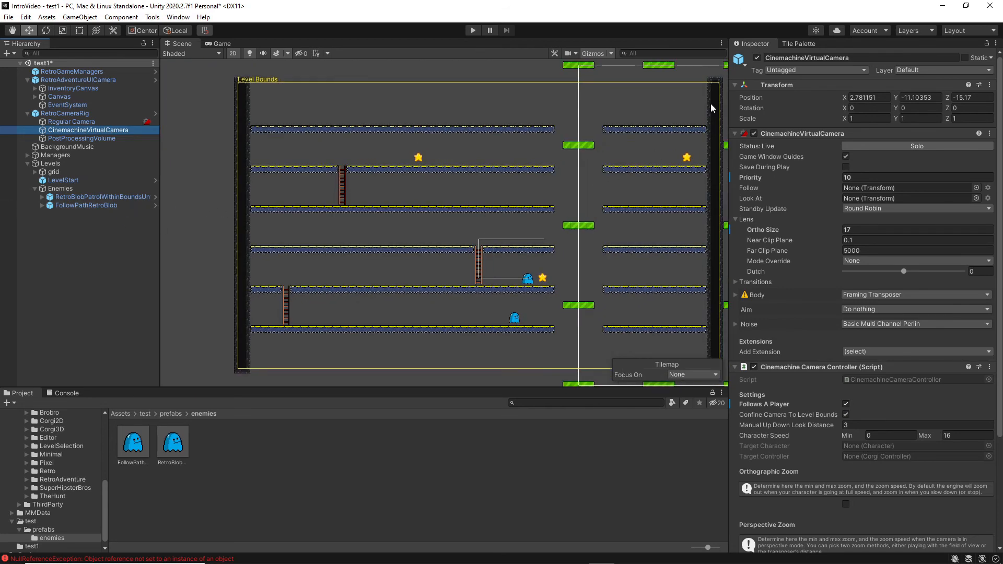
click(799, 44)
click(899, 59)
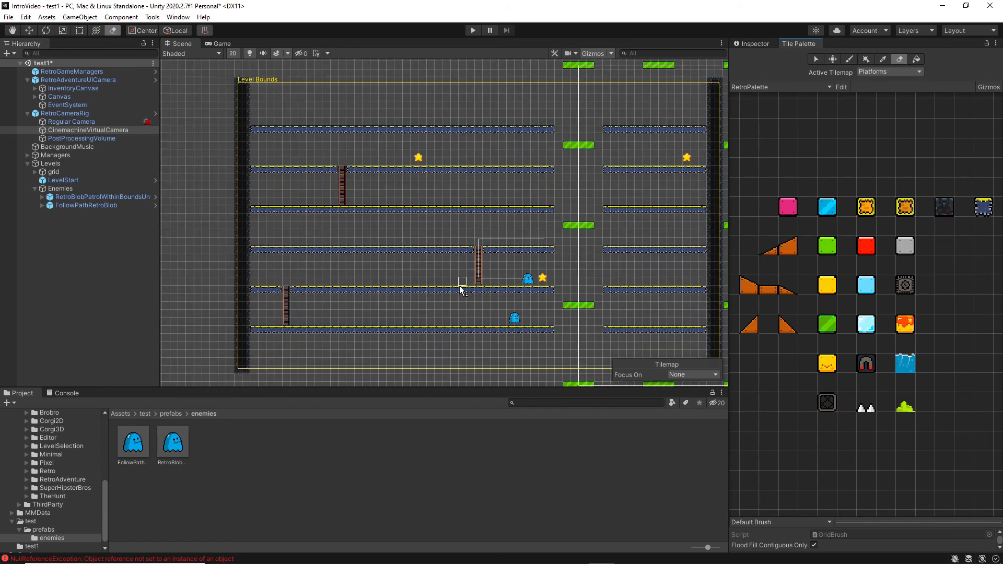
drag(461, 290, 391, 291)
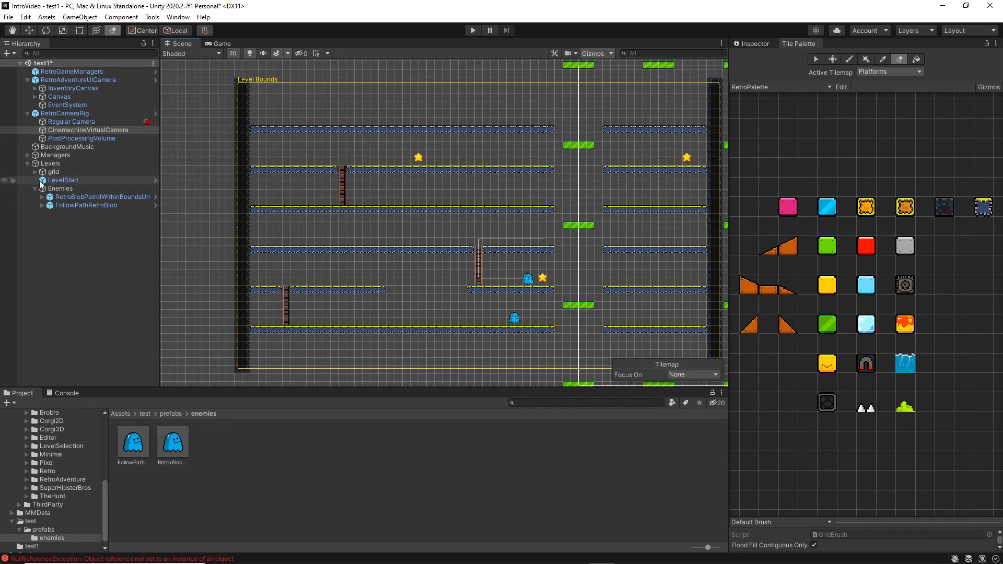
Duplicate the RetroLadder (2) object inside the Ladders group under props
click(34, 173)
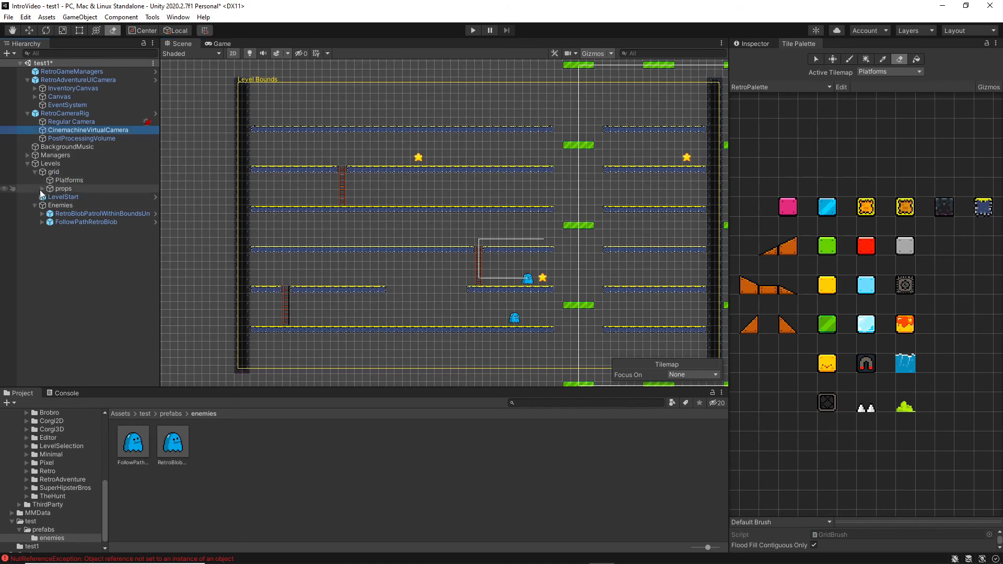
click(42, 189)
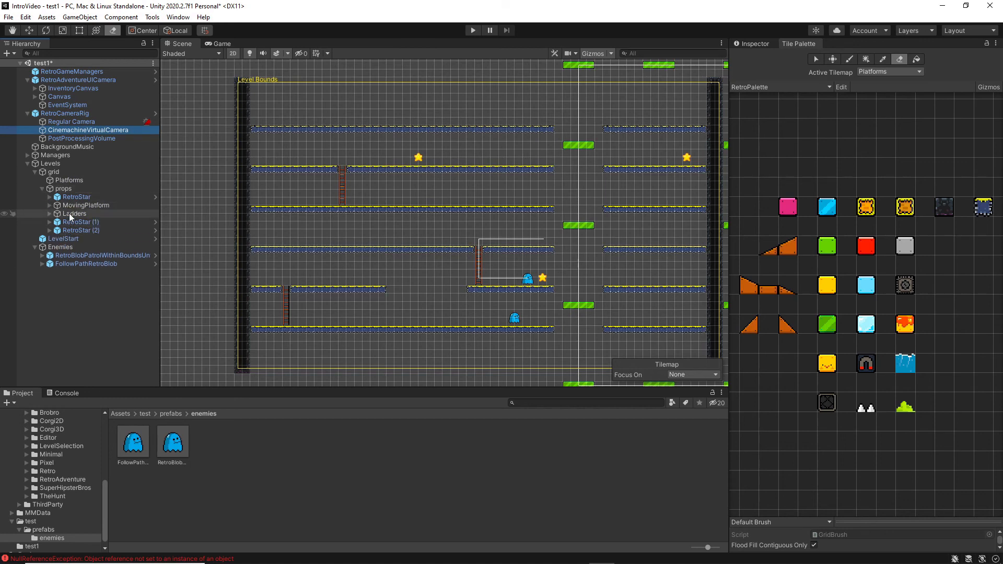
click(50, 214)
right_click(77, 239)
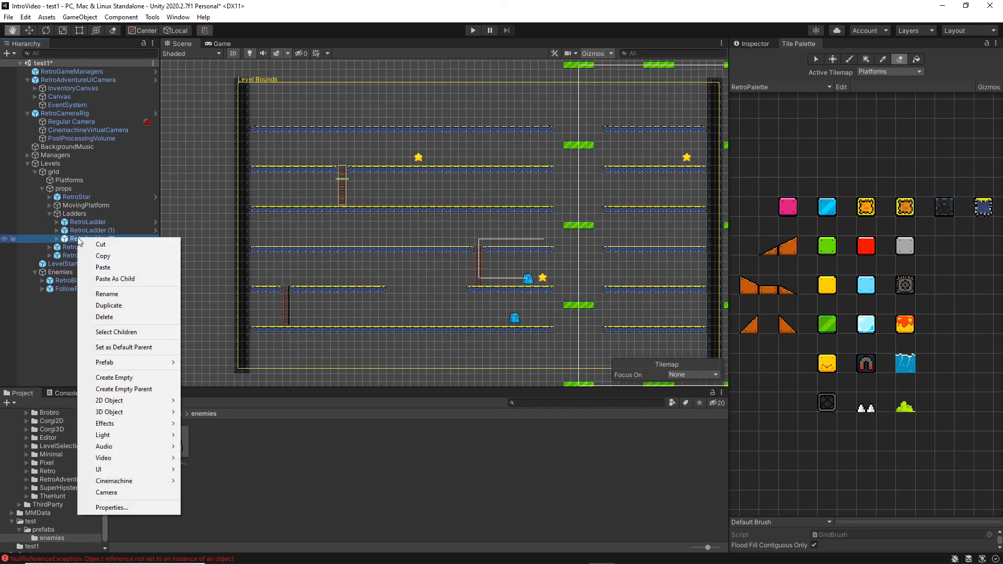
click(108, 306)
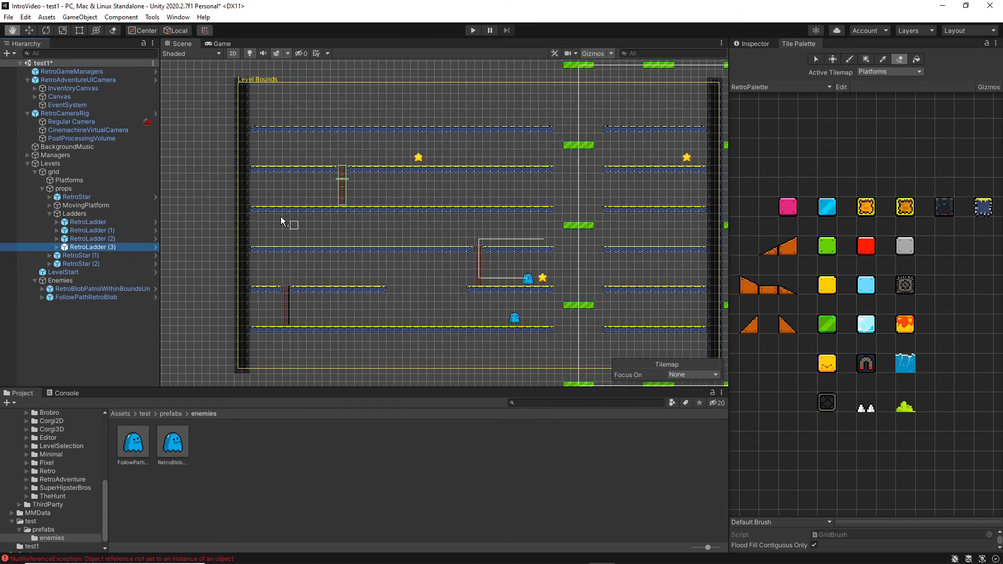
Move the duplicated ladder straight down so it connects the second-lowest and third-lowest platform rows
click(29, 30)
drag(342, 146, 337, 230)
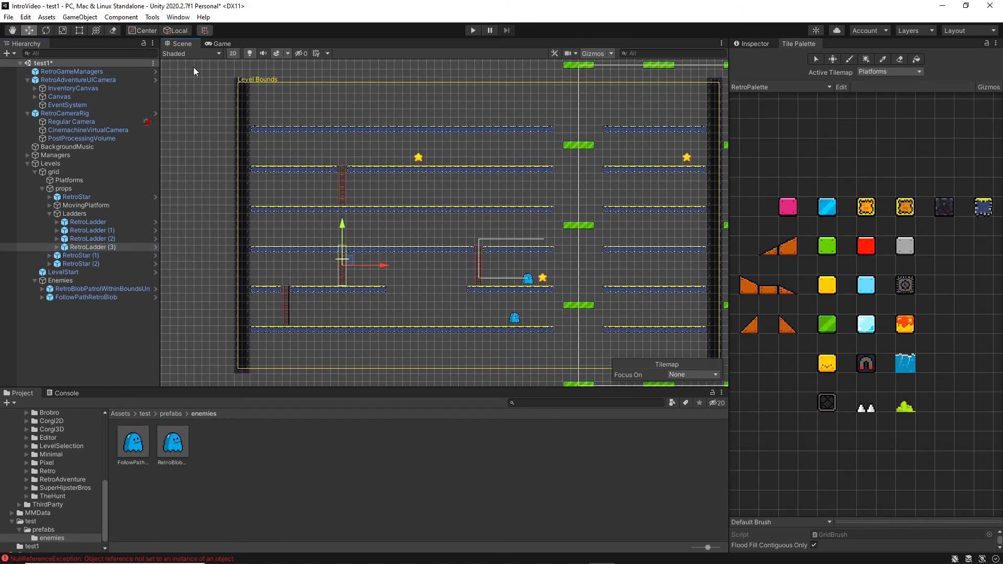
click(176, 30)
drag(341, 224, 341, 223)
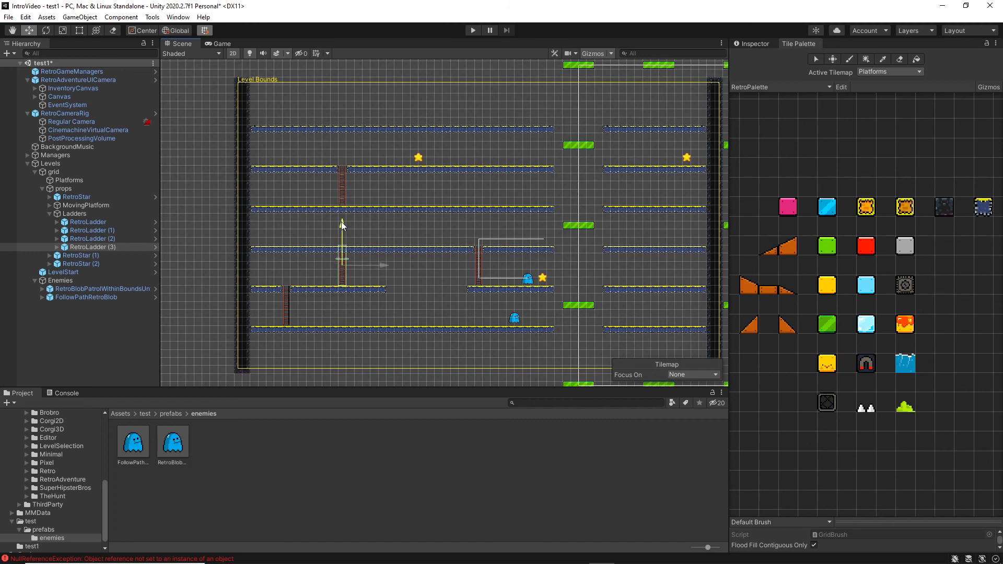
click(176, 31)
Playtest the level by climbing down the ladder, collecting the lowest star and jumping onto the moving platform
click(473, 31)
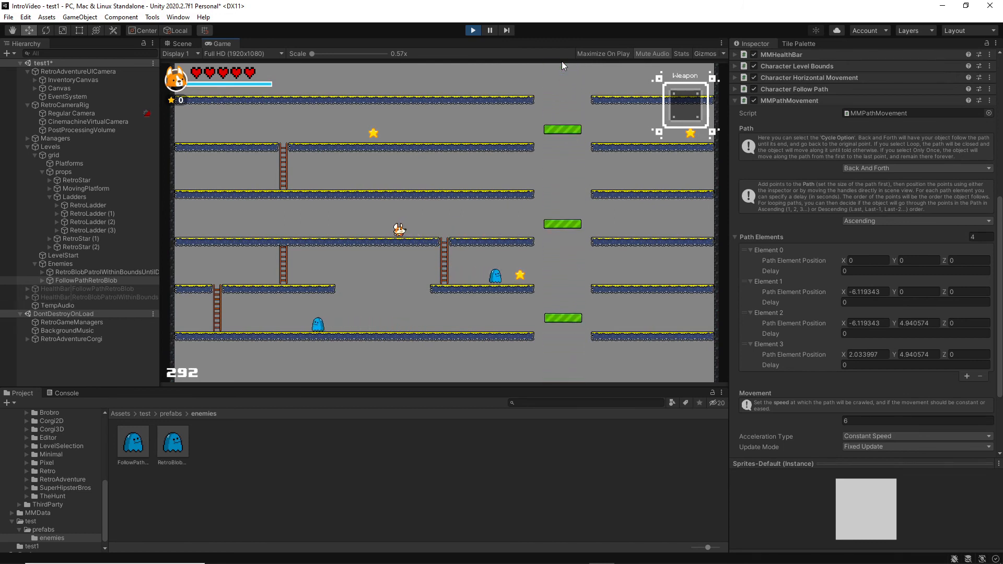
key(Right)
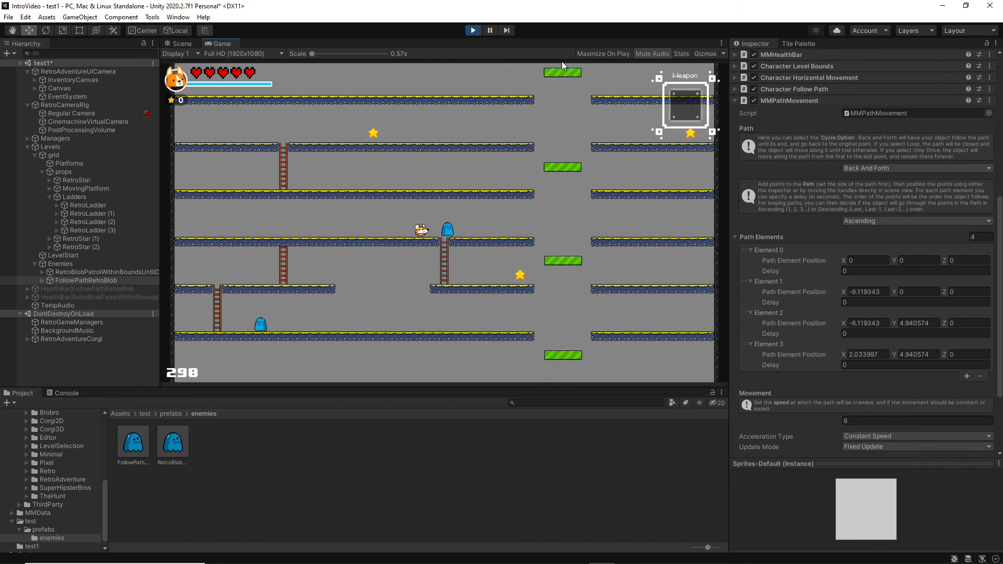
key(Right)
key(Down)
key(Down)
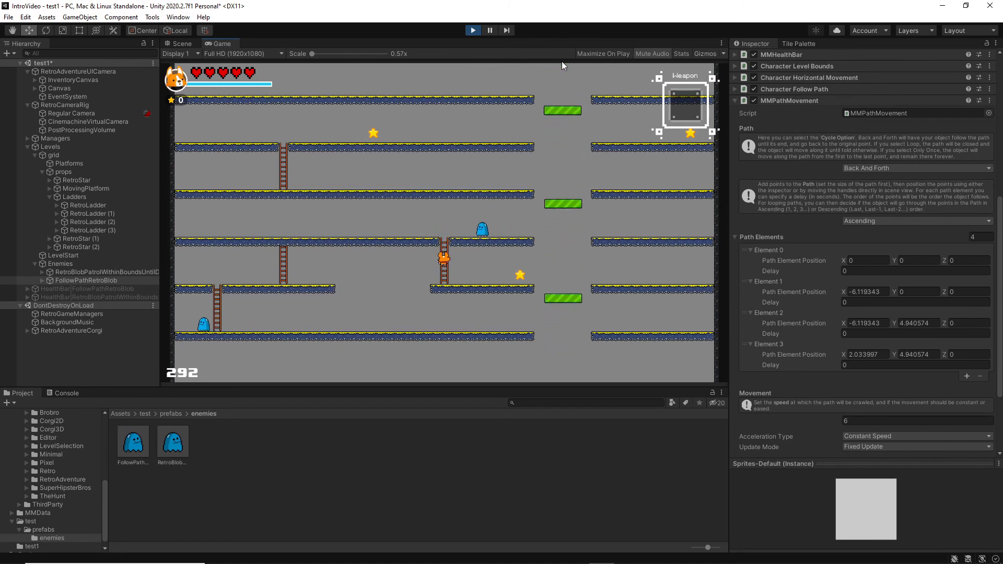
key(Right)
key(Right)
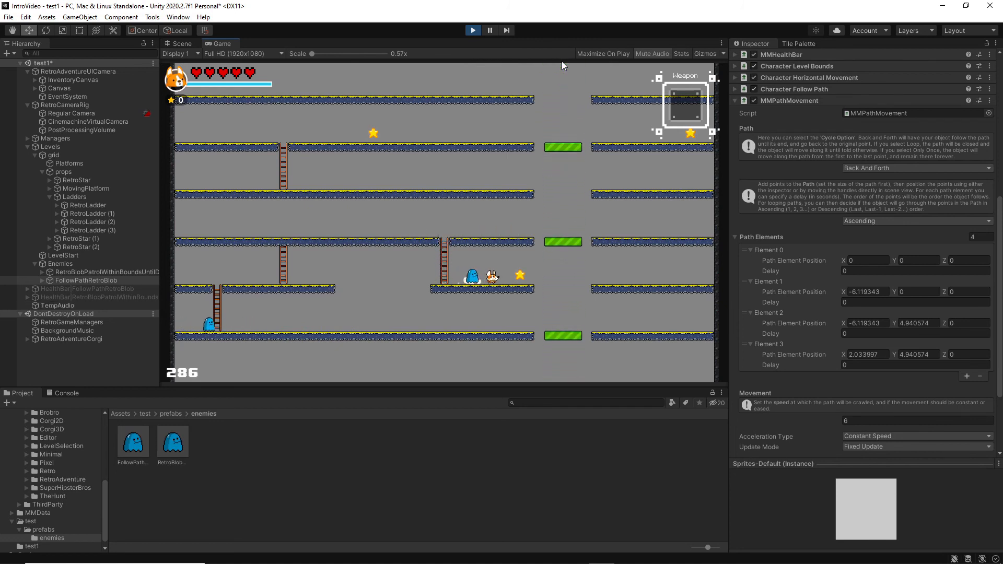
key(space)
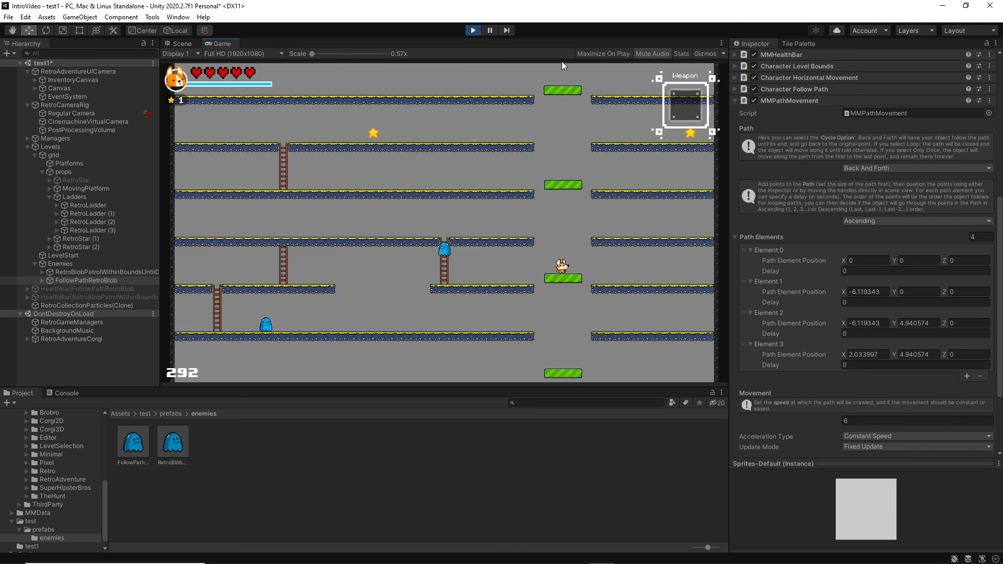
click(473, 30)
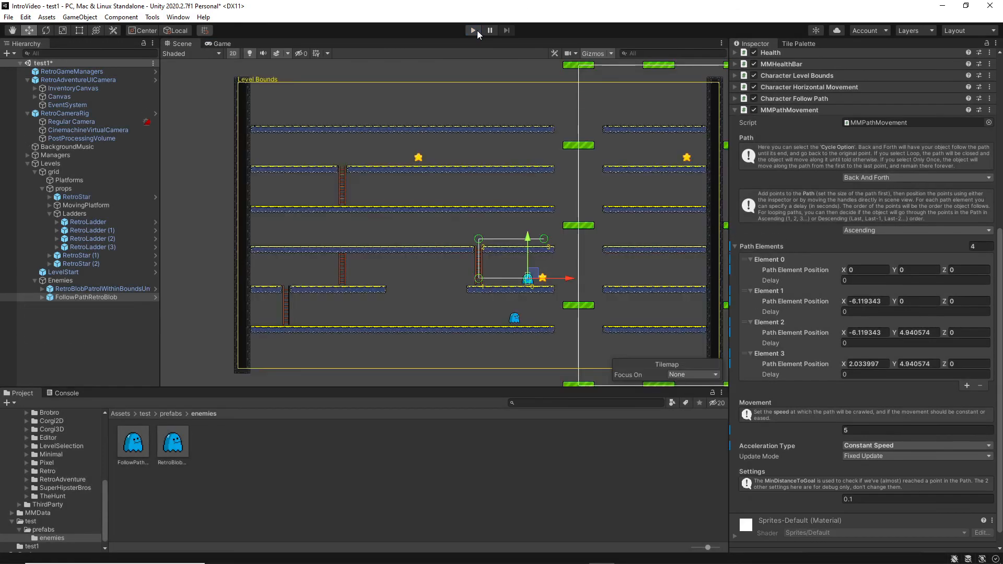